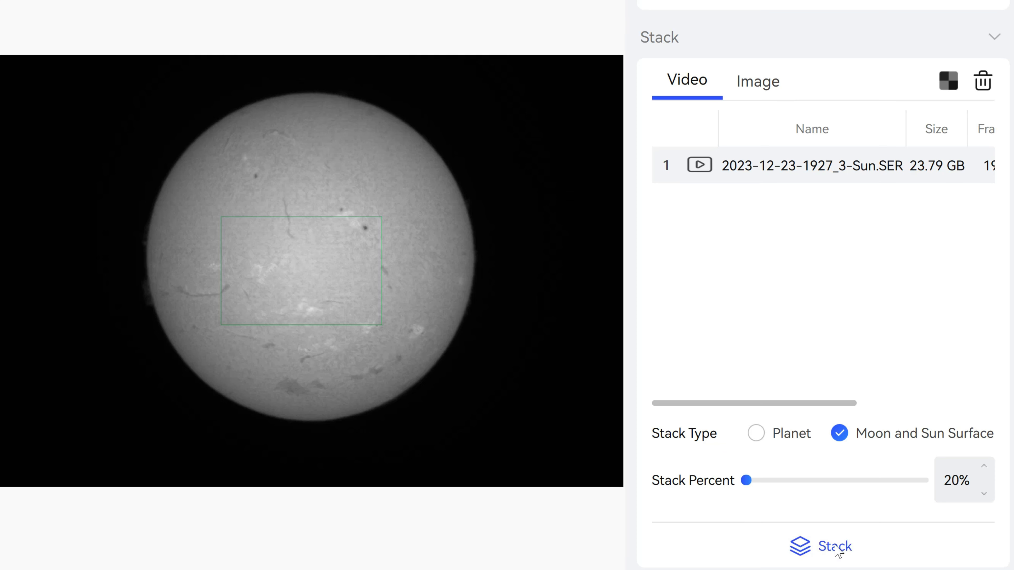
# Stack the solar video as Moon and Sun Surface at 20% and apply Sun Color to the stacked image.
pyautogui.click(836, 549)
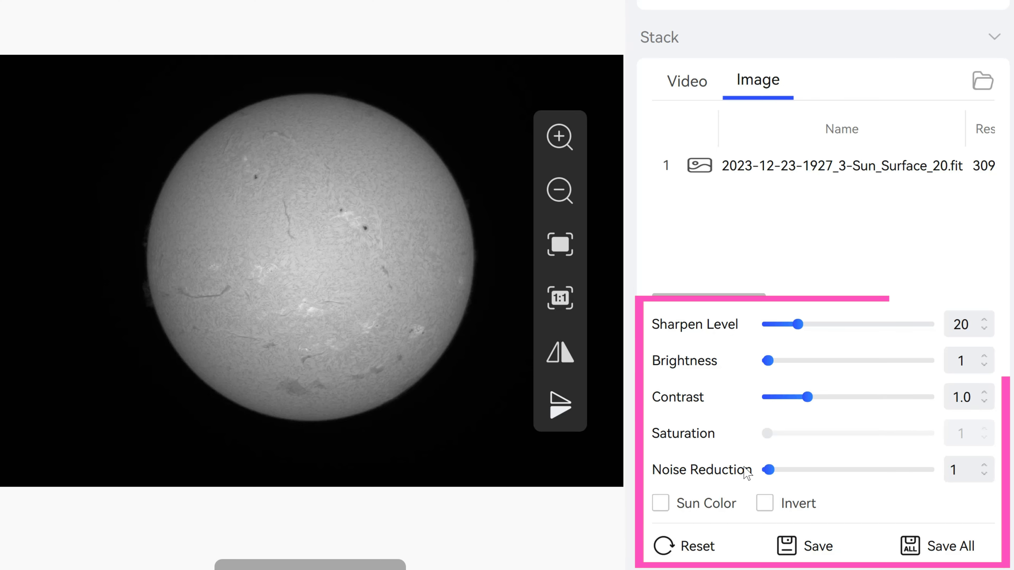
pyautogui.click(661, 504)
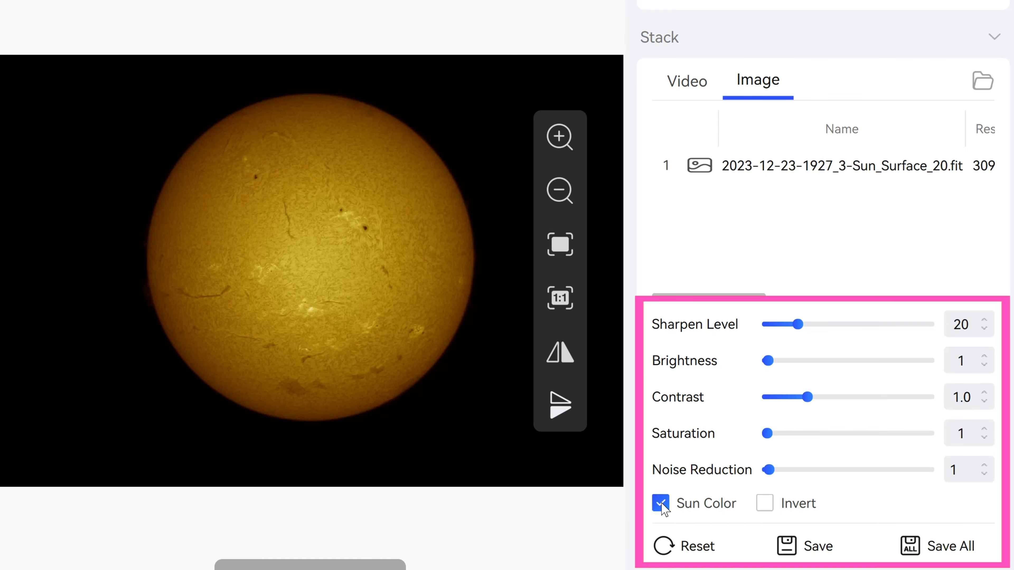
pyautogui.click(662, 506)
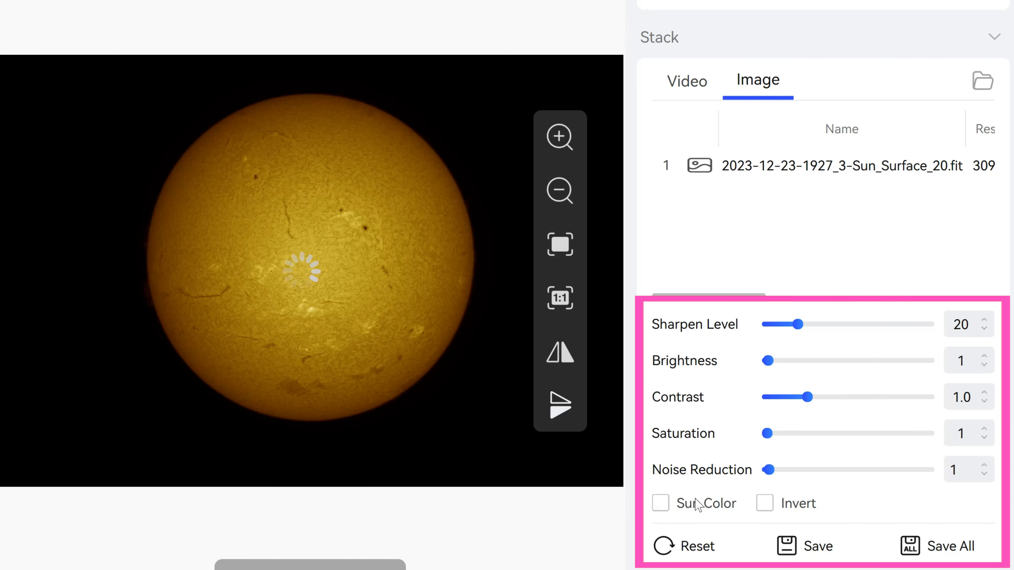
pyautogui.click(764, 504)
pyautogui.click(666, 507)
pyautogui.click(765, 504)
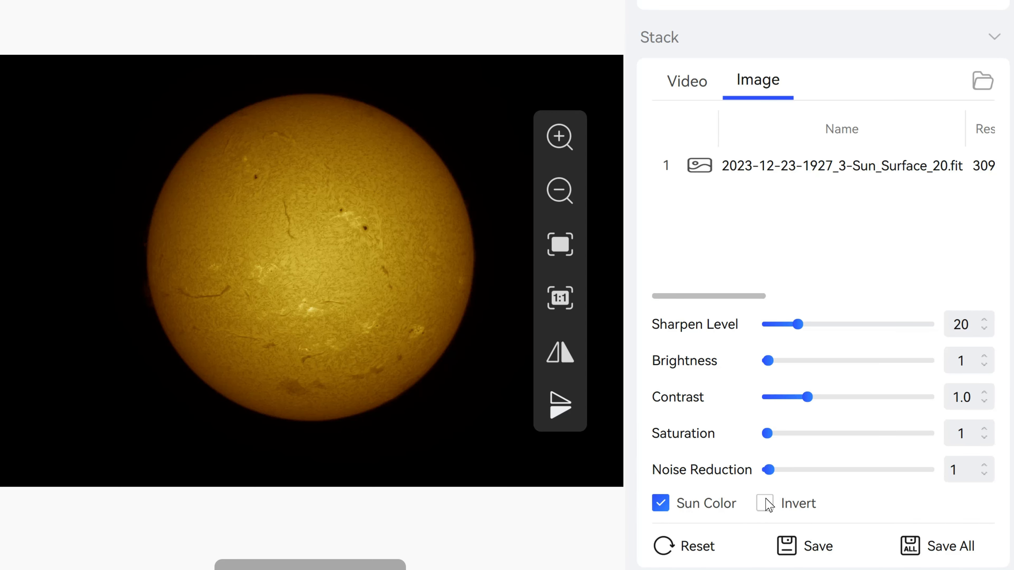
# Adjust the brightness and saturation of the stacked sun image.
pyautogui.moveTo(767, 360); pyautogui.dragTo(848, 324)
pyautogui.click(779, 434)
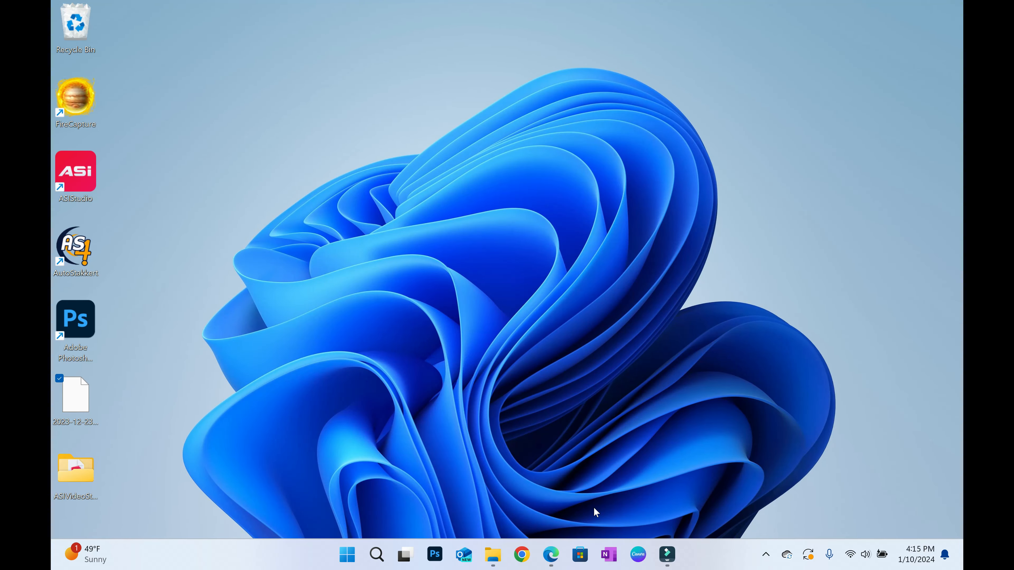
# View the AutoStakkert! website in the browser and minimize it.
pyautogui.click(550, 555)
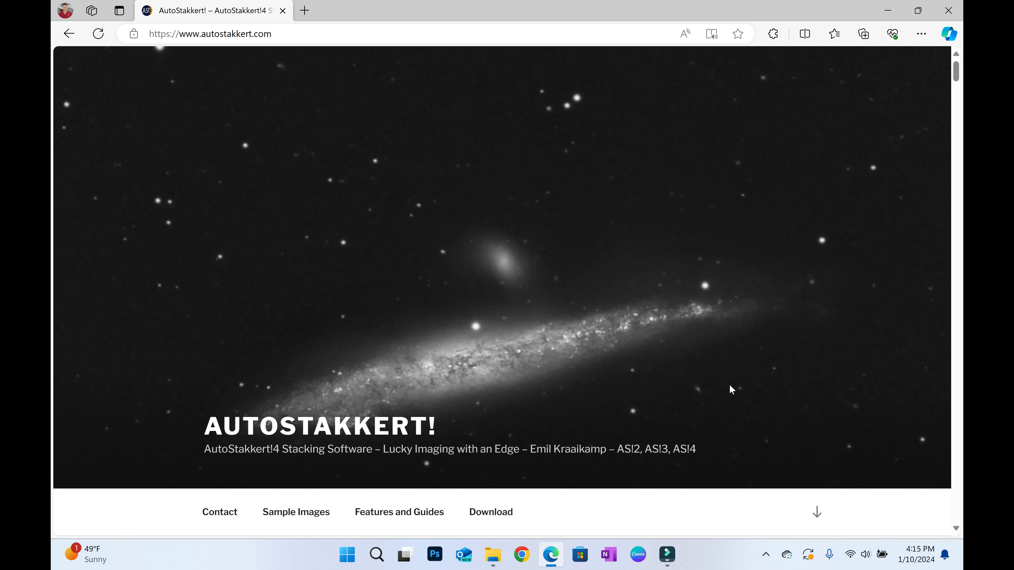
pyautogui.click(888, 10)
pyautogui.doubleClick(77, 262)
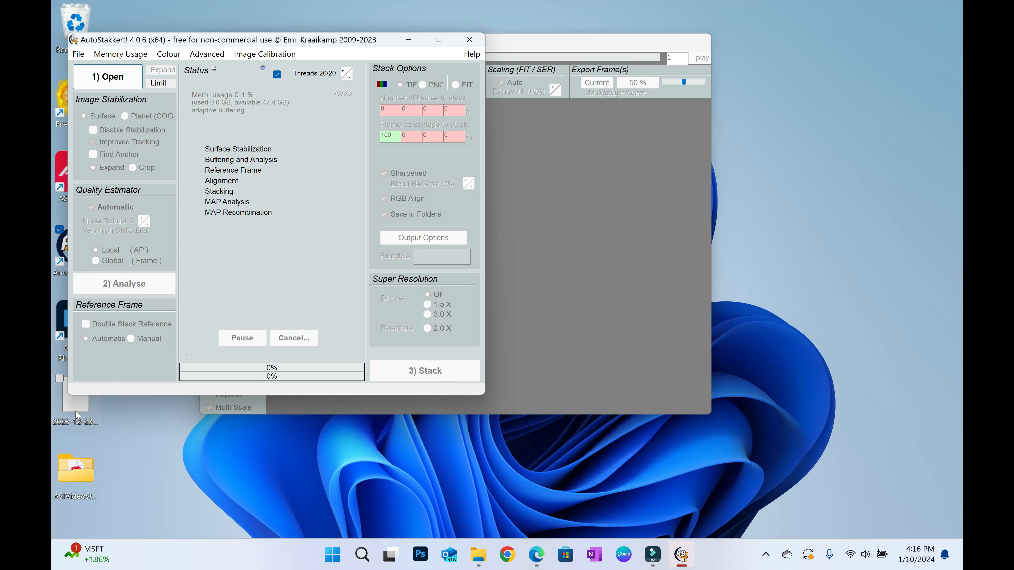
pyautogui.moveTo(75, 413); pyautogui.dragTo(115, 78)
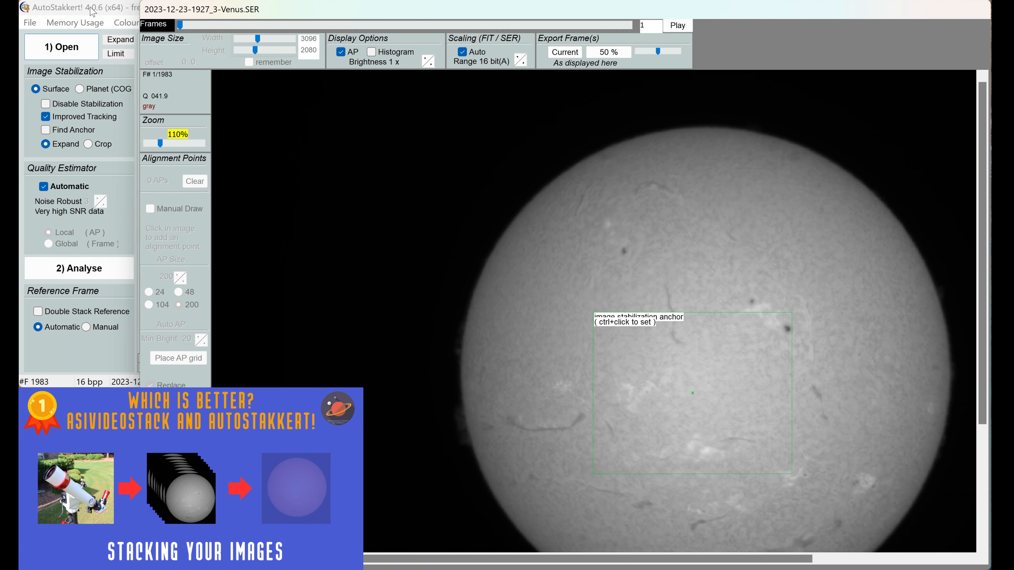
pyautogui.click(93, 12)
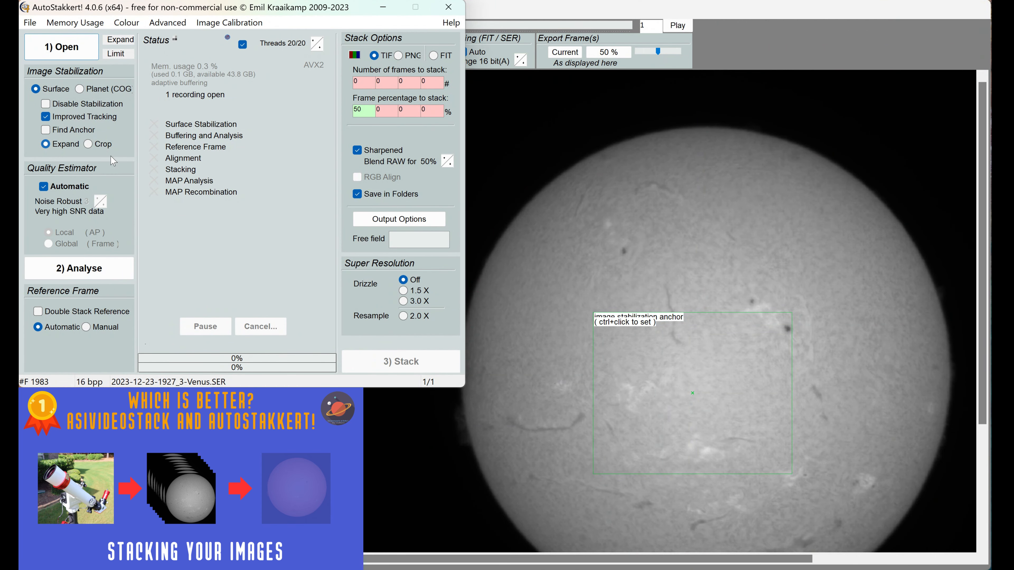
# Center the image stabilization anchor on the dark spot in the upper right of the sun and reduce the anchor box size.
pyautogui.keyDown('ctrl'); pyautogui.click(787, 333); pyautogui.keyUp('ctrl')
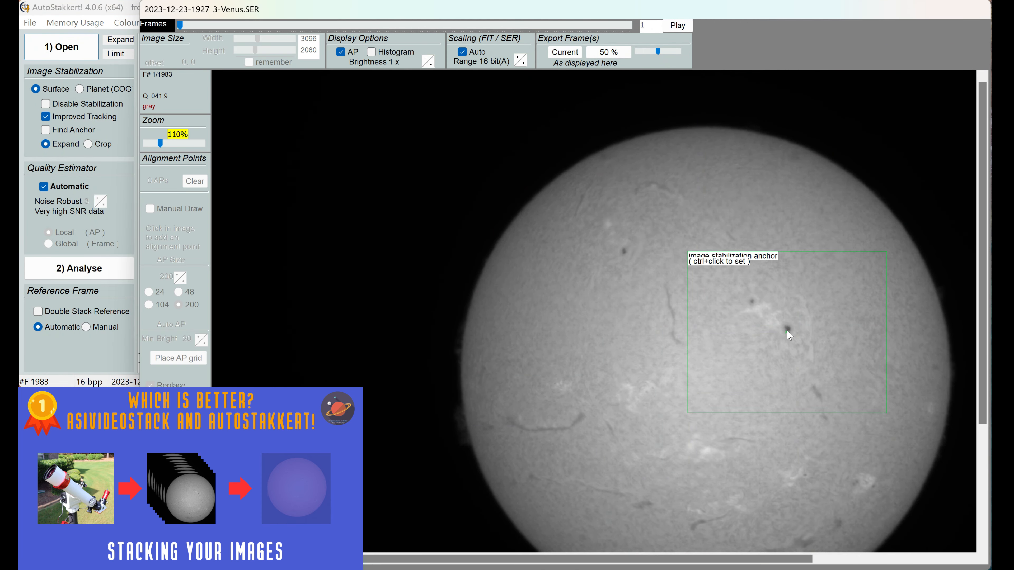
pyautogui.keyDown('ctrl'); pyautogui.click(788, 331); pyautogui.keyUp('ctrl')
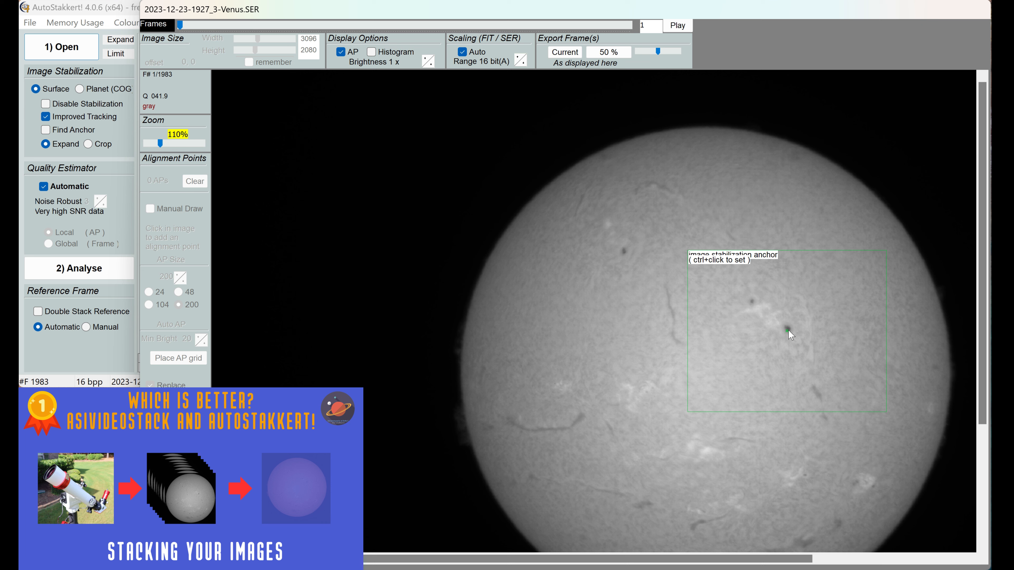
pyautogui.keyDown('ctrl'); pyautogui.click(788, 330); pyautogui.keyUp('ctrl')
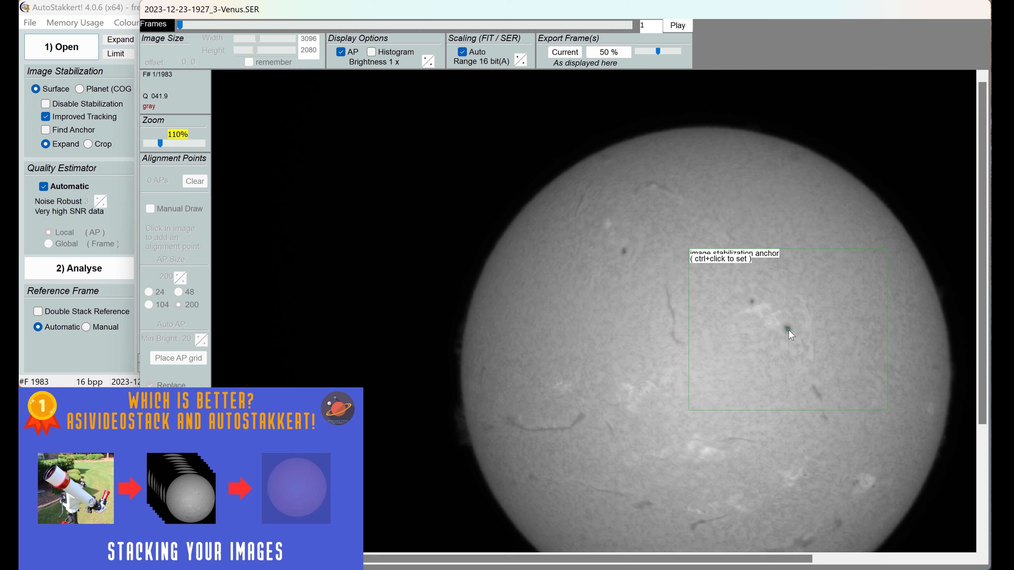
pyautogui.scroll(-2, 788, 329)
pyautogui.scroll(-1, 788, 330)
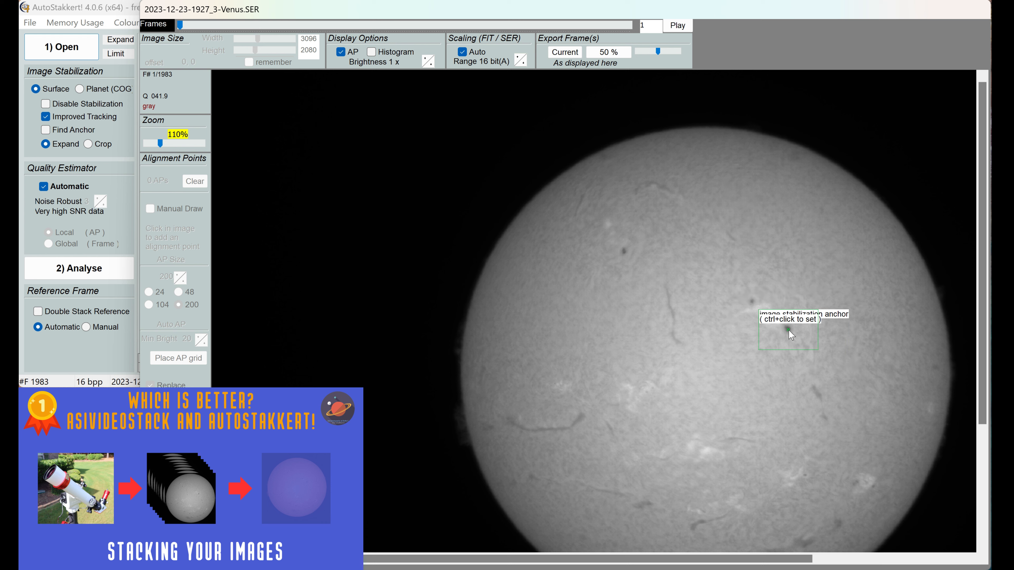
pyautogui.scroll(1, 788, 330)
pyautogui.scroll(1, 788, 330)
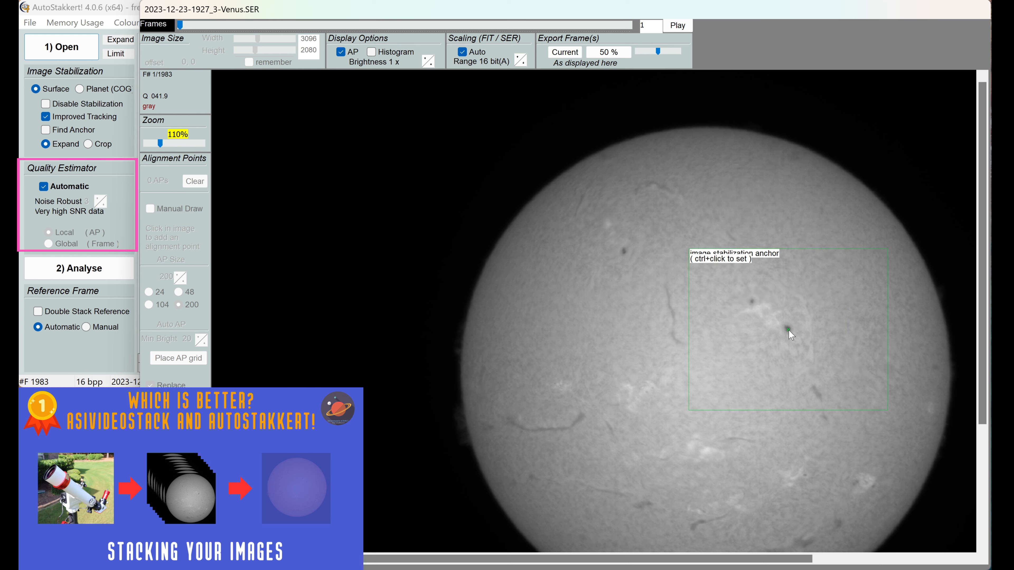
pyautogui.scroll(-1, 788, 329)
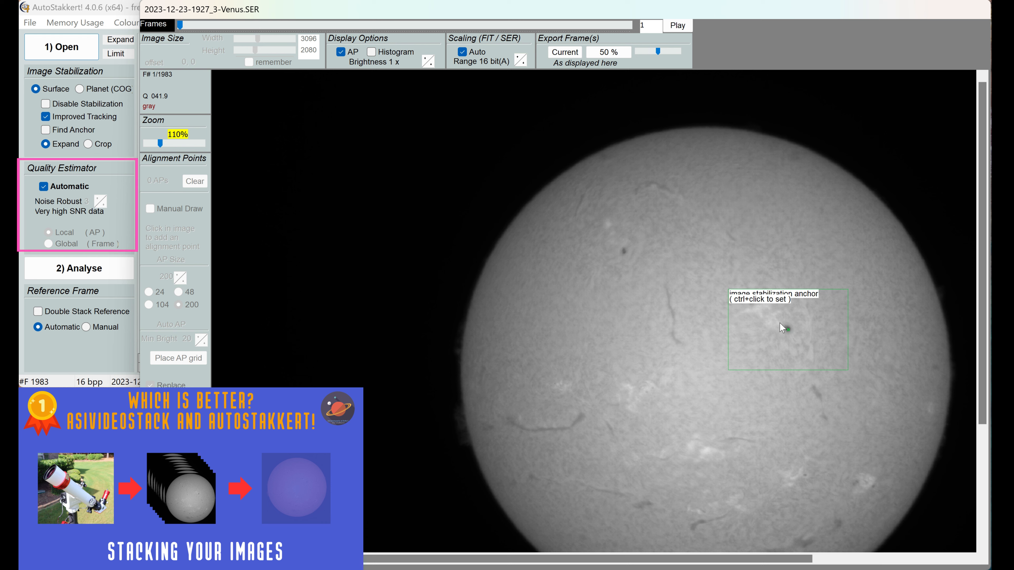
# Analyse the recording with the automatic reference frame and place an alignment point grid with AP size 200 and Min Bright 20.
pyautogui.click(109, 352)
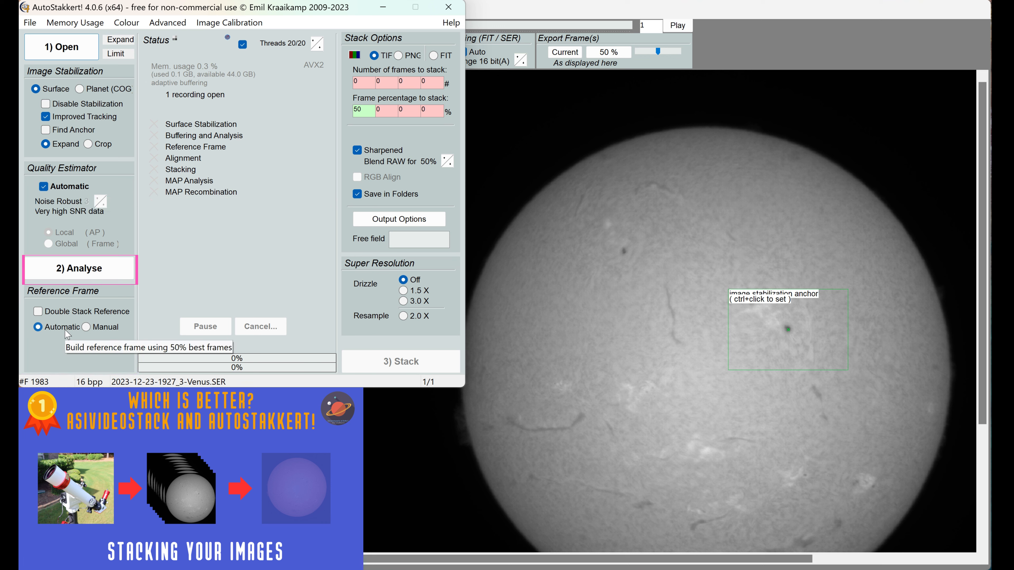
pyautogui.click(67, 276)
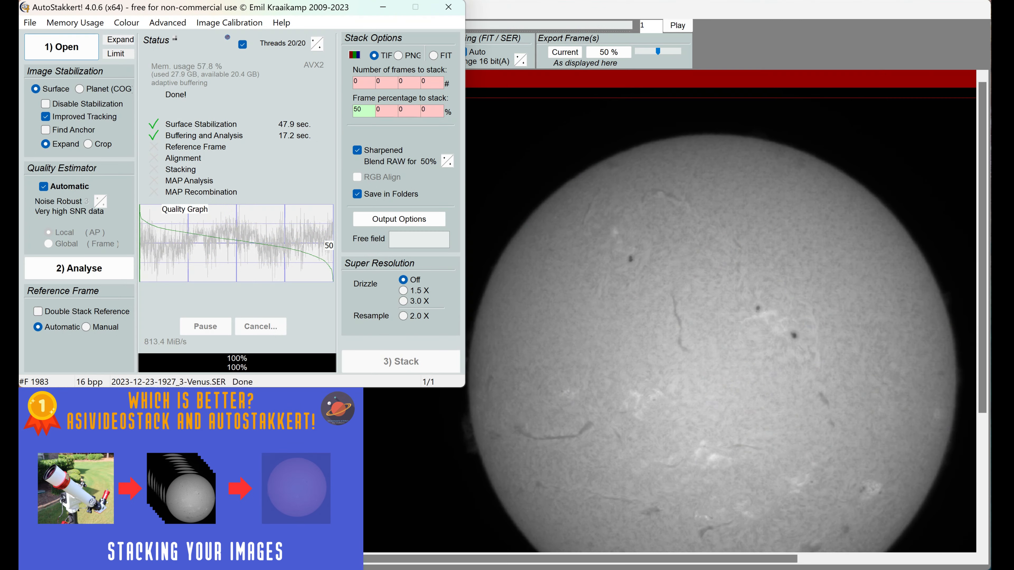
pyautogui.click(291, 471)
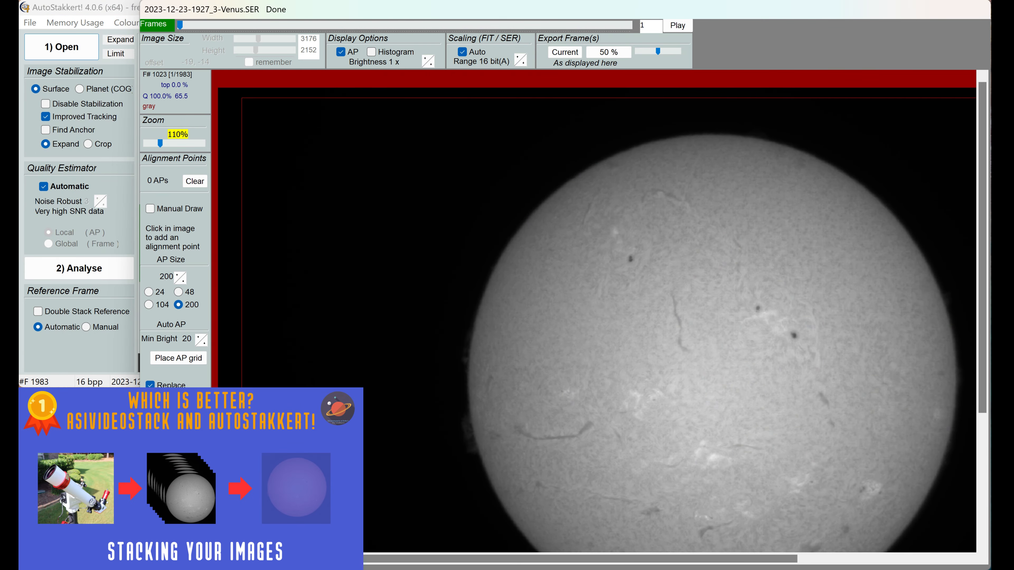
pyautogui.moveTo(180, 29)
pyautogui.mouseDown()
pyautogui.moveTo(373, 34)
pyautogui.moveTo(167, 25)
pyautogui.mouseUp()
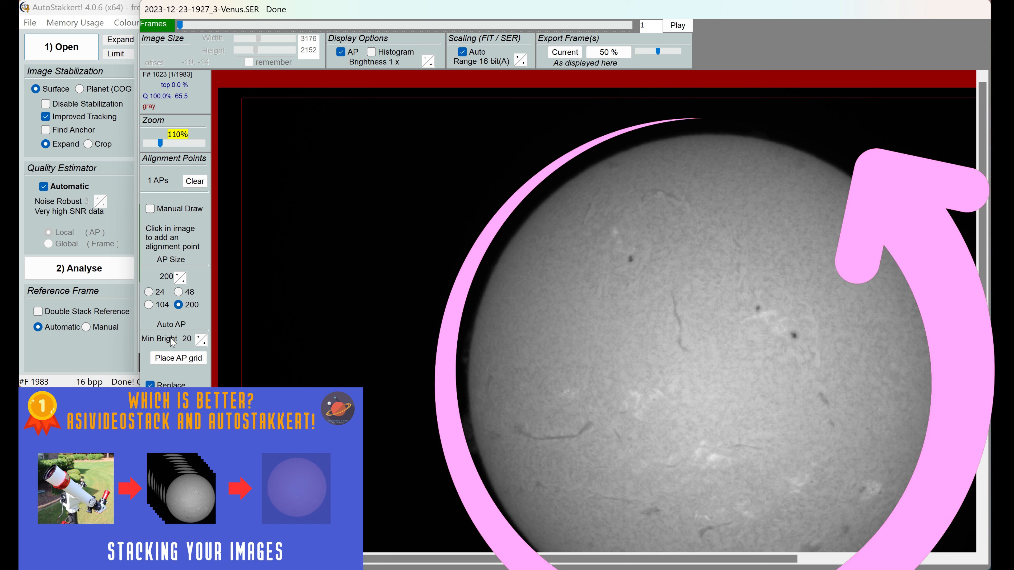
pyautogui.click(180, 358)
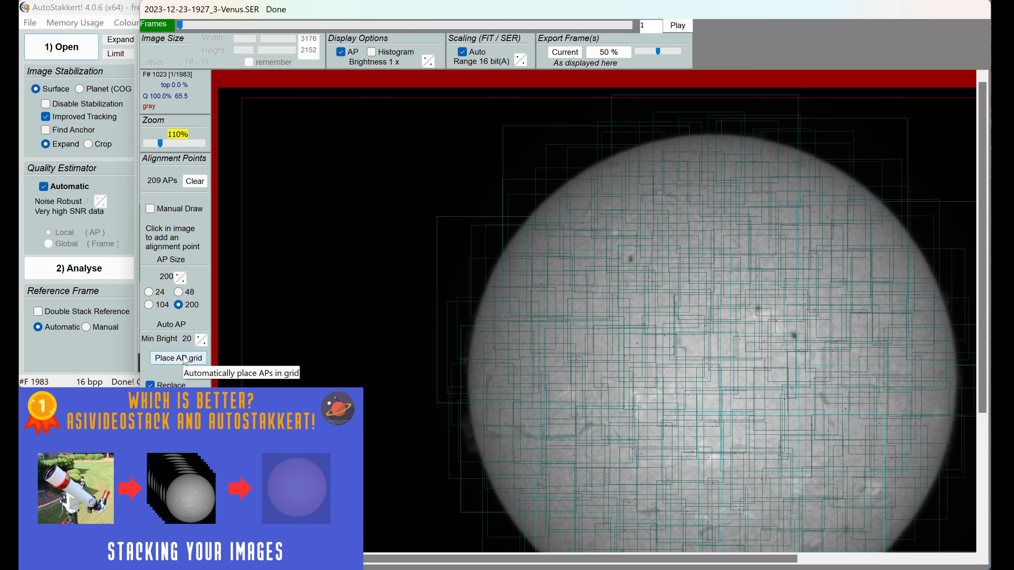
# Stack the recording as TIF with a frame percentage of 50 and the Sharpened option on.
pyautogui.click(78, 366)
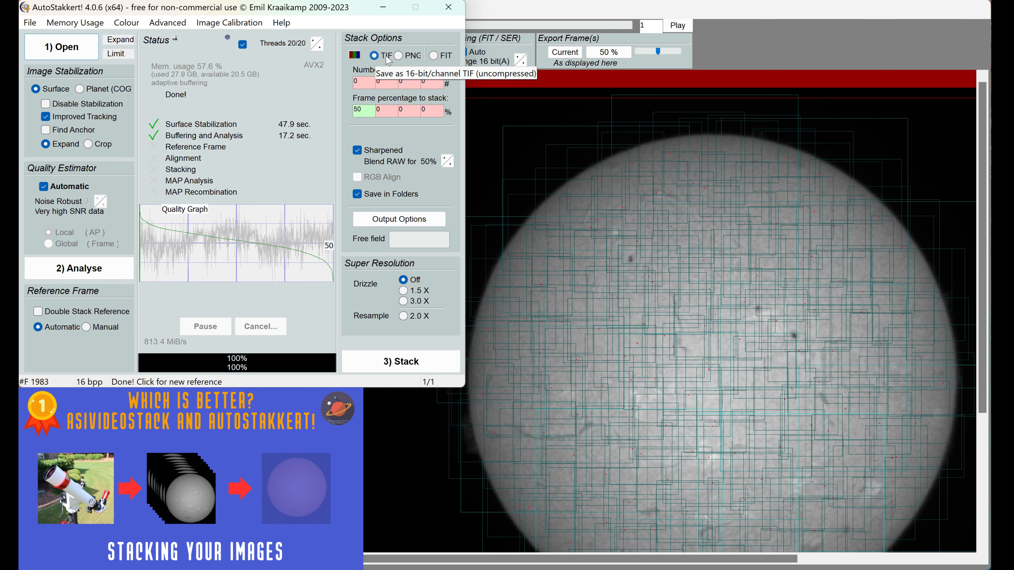
pyautogui.click(495, 64)
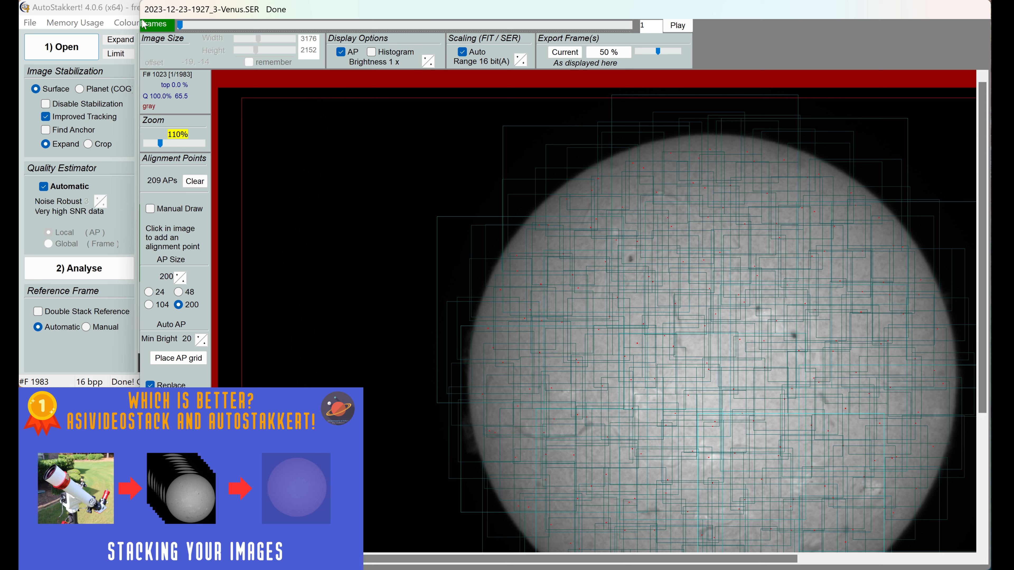
pyautogui.click(125, 181)
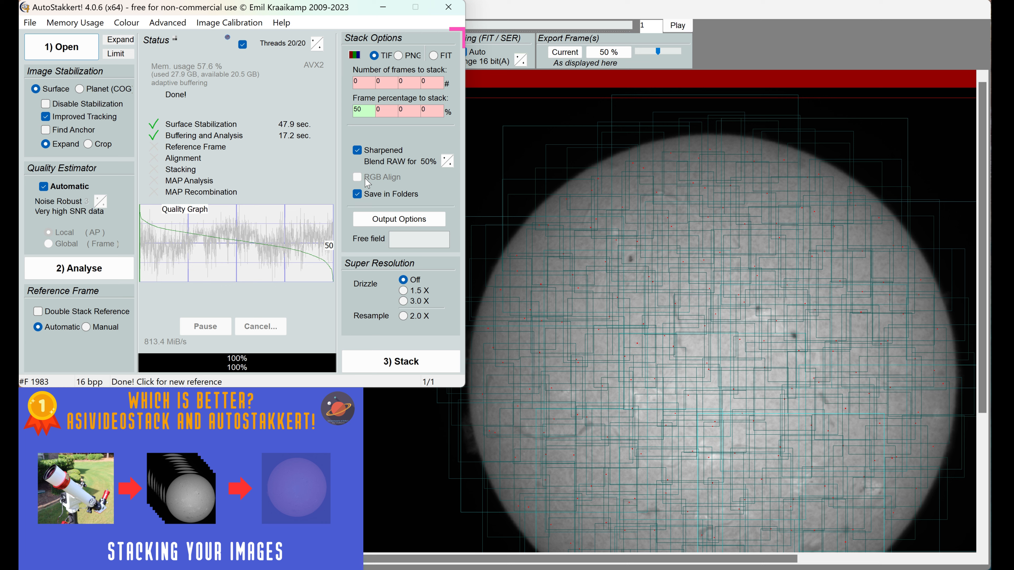
pyautogui.click(362, 111)
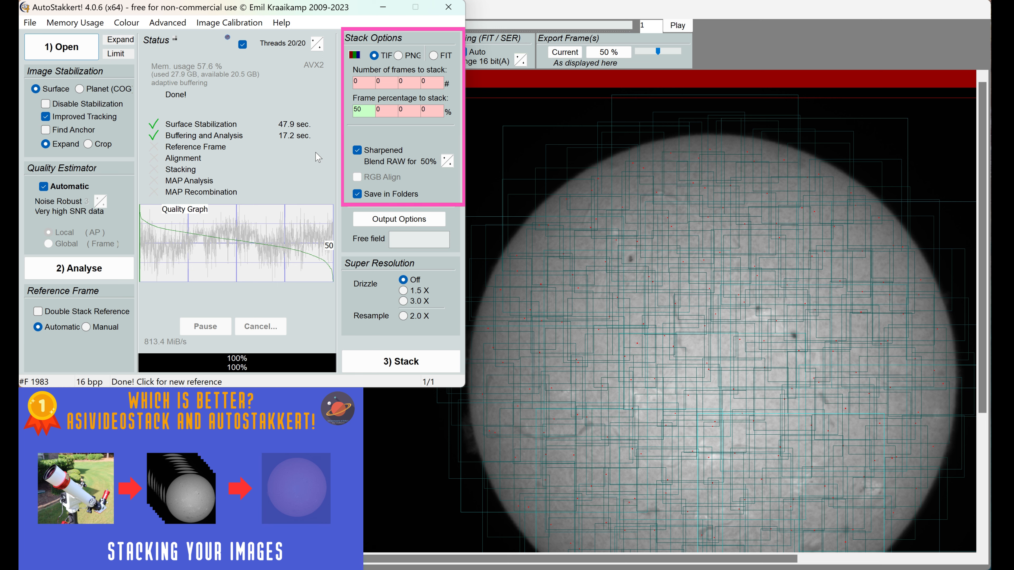
pyautogui.click(359, 359)
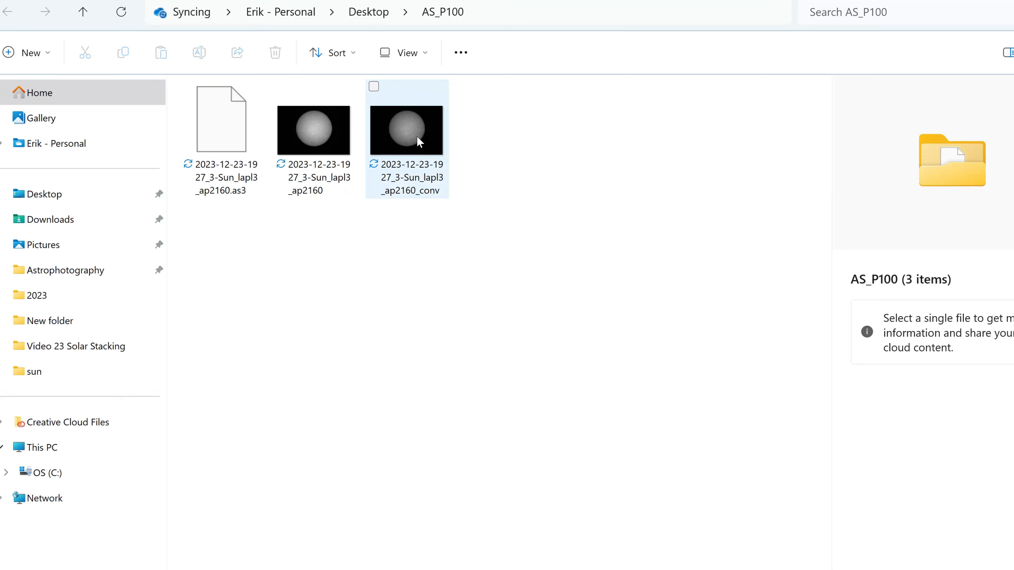
pyautogui.doubleClick(418, 141)
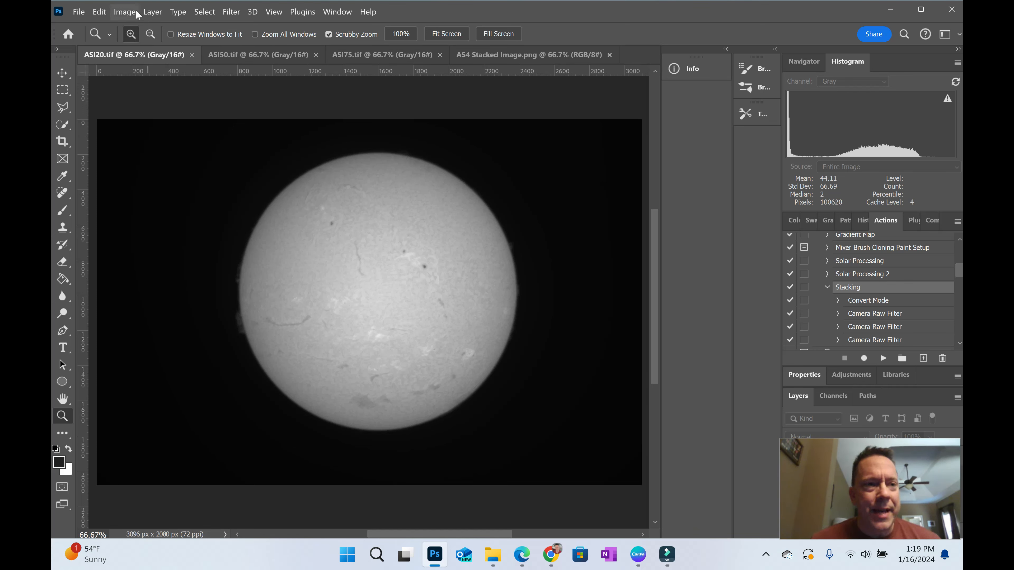
# In Photoshop, convert the ASI20.tif image from grayscale to RGB Color mode.
pyautogui.click(125, 11)
pyautogui.moveTo(140, 27)
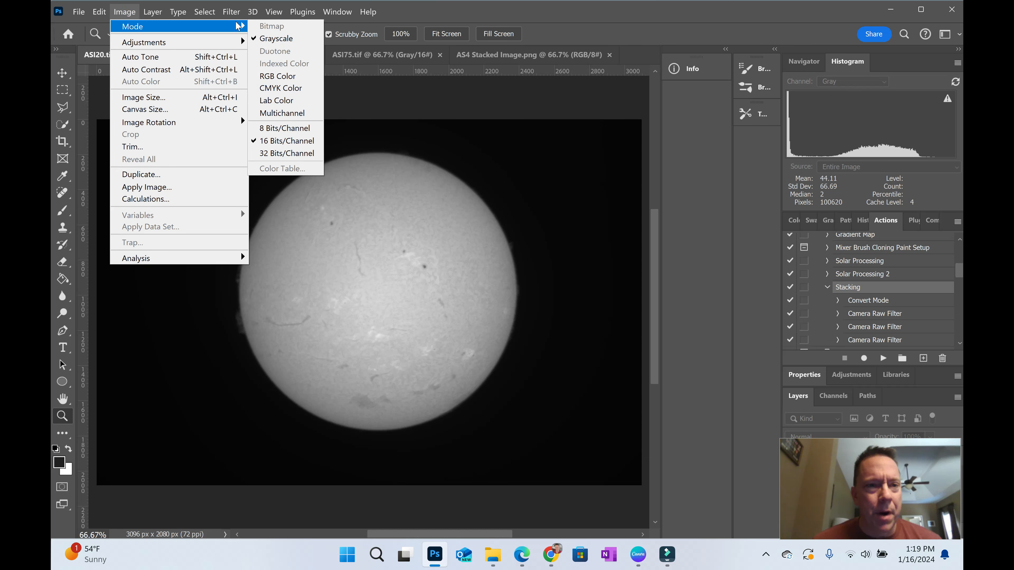
pyautogui.click(294, 76)
# Tint the sun orange-red with a Camera Raw Filter using Global color grading at hue 24 and saturation 100.
pyautogui.click(231, 11)
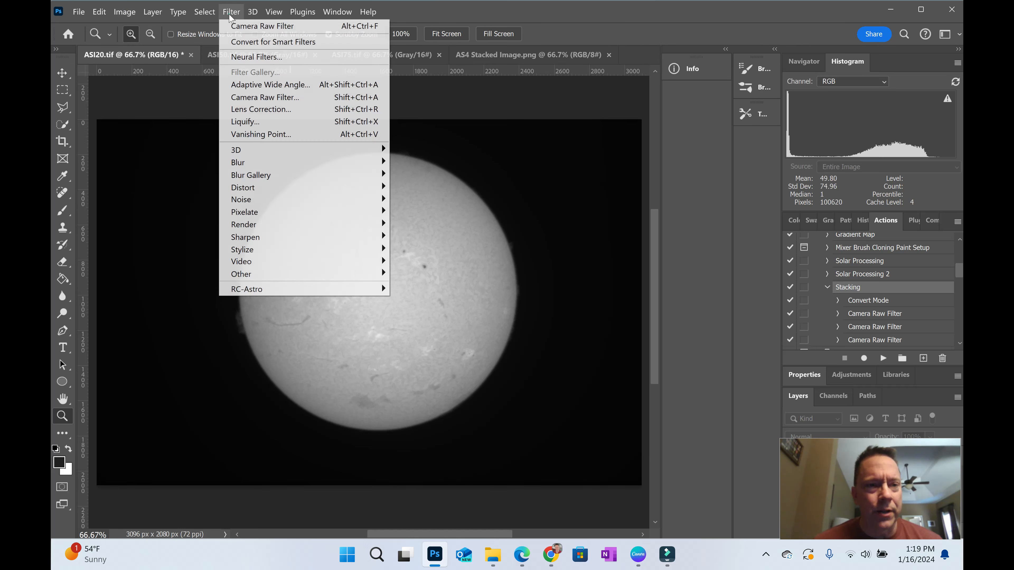
pyautogui.click(271, 100)
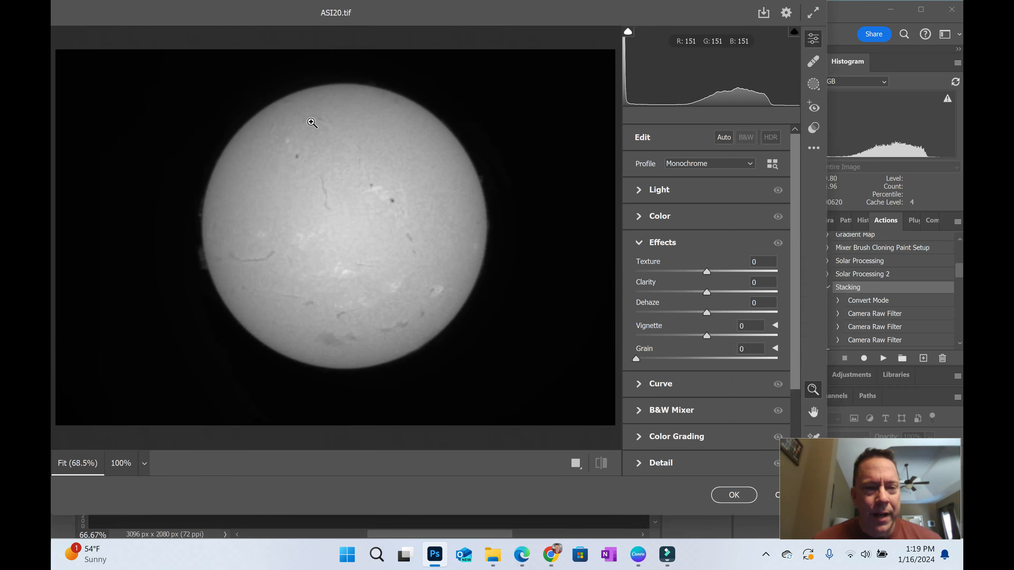
pyautogui.click(639, 243)
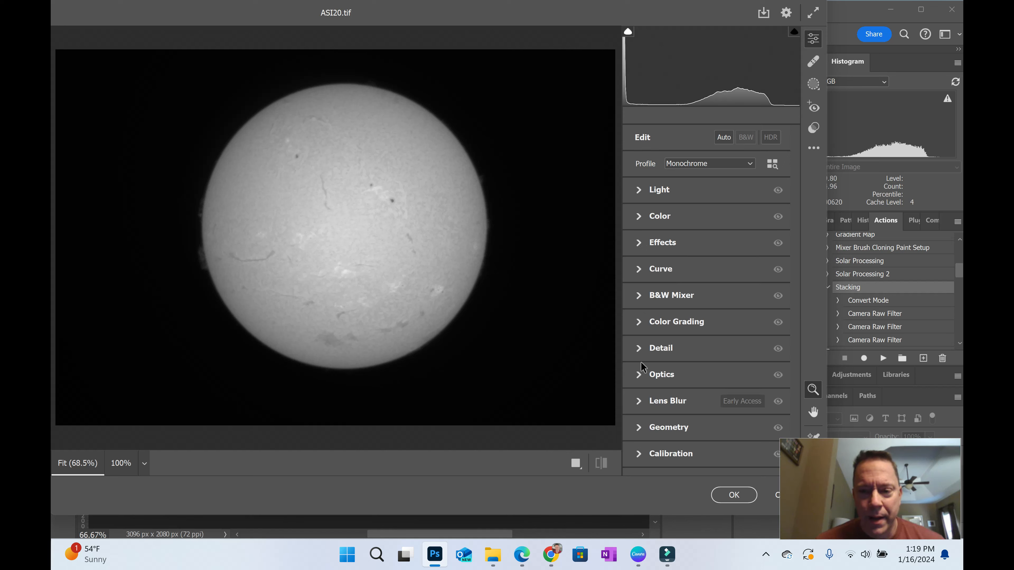
pyautogui.click(637, 321)
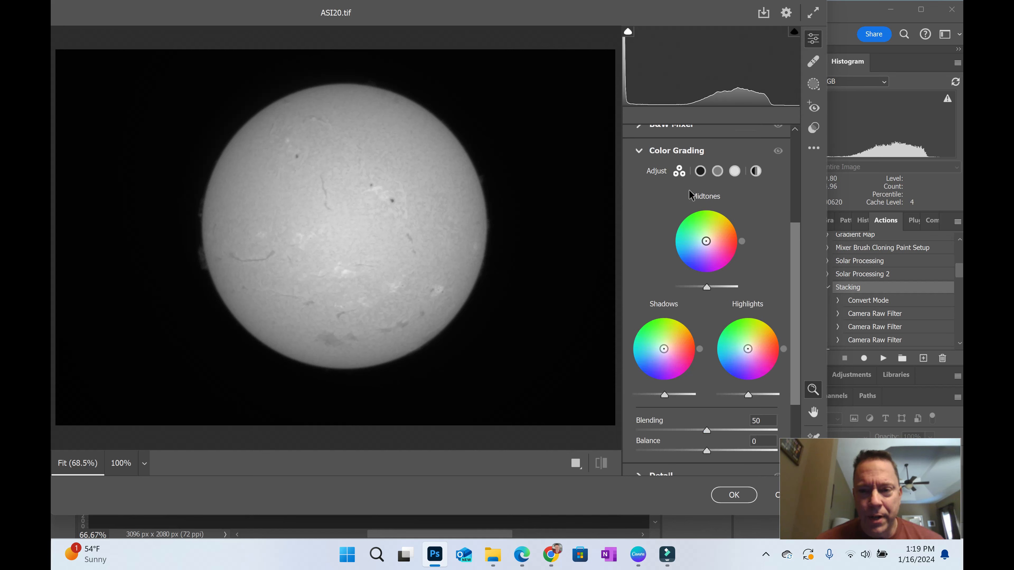
pyautogui.click(759, 172)
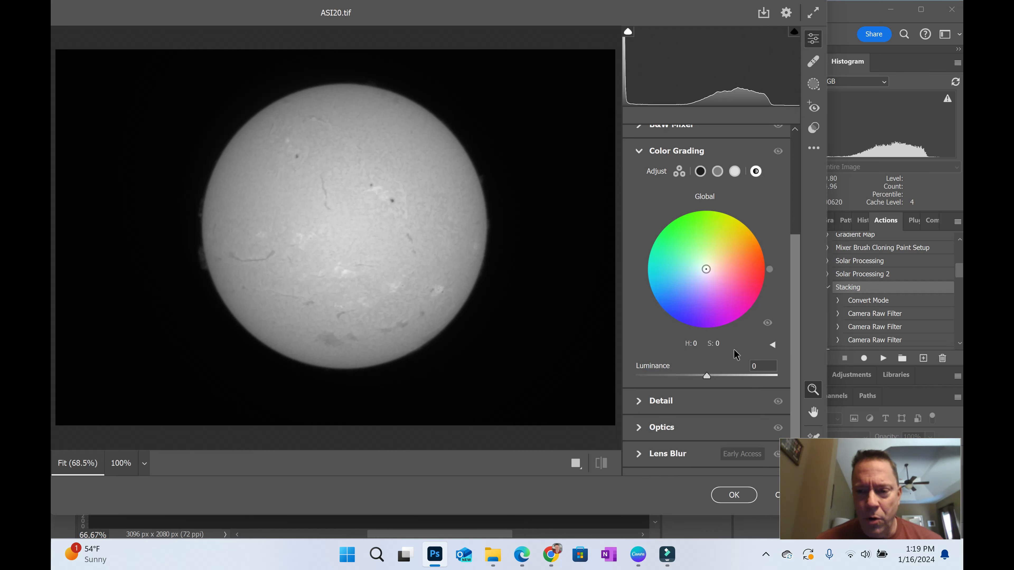
pyautogui.moveTo(705, 268); pyautogui.dragTo(755, 247)
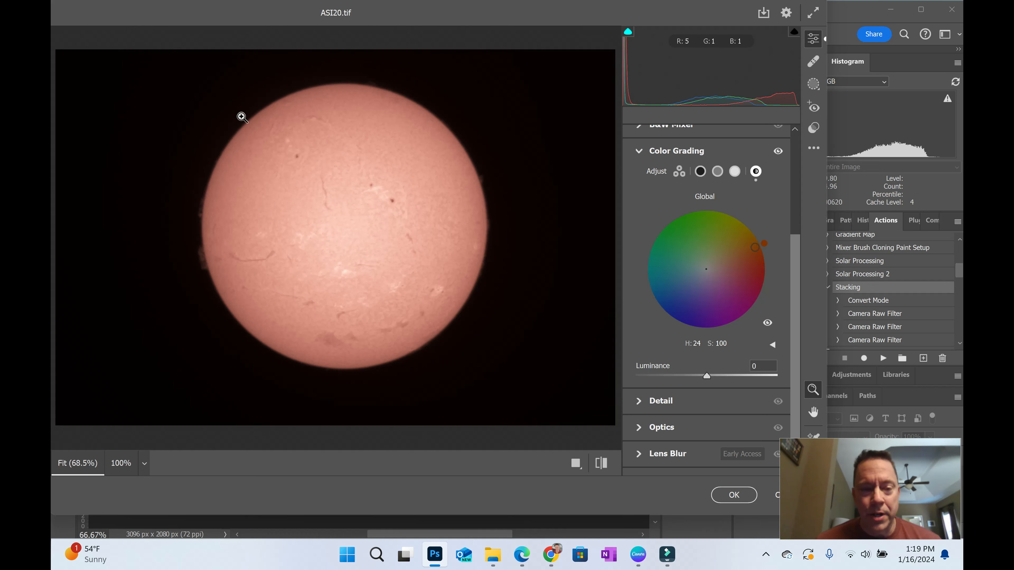
pyautogui.click(738, 498)
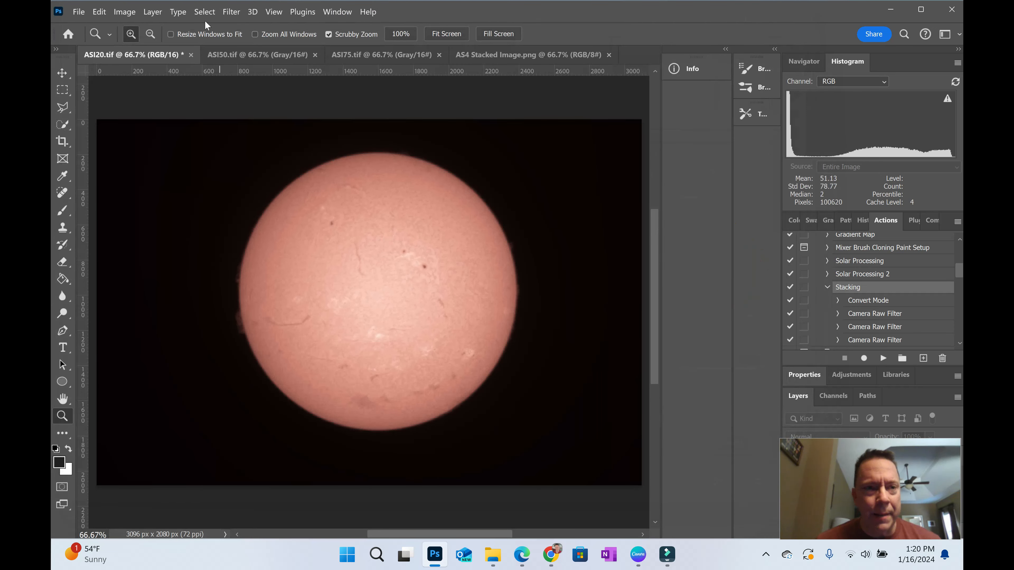
# Enhance the ASI20.tif sun with a Camera Raw Filter, setting Texture to +42 and Clarity to +46.
pyautogui.click(230, 12)
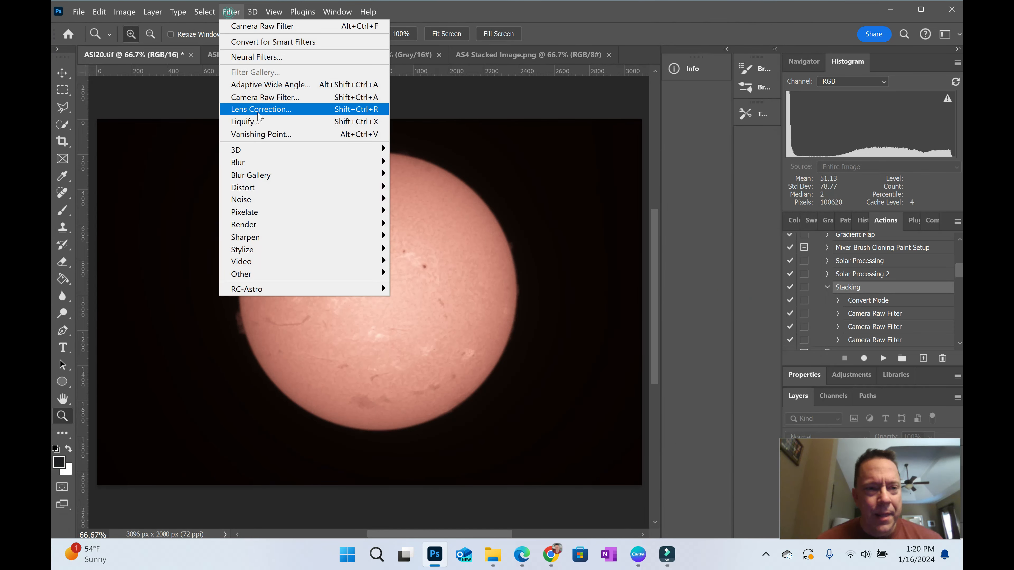
pyautogui.click(274, 103)
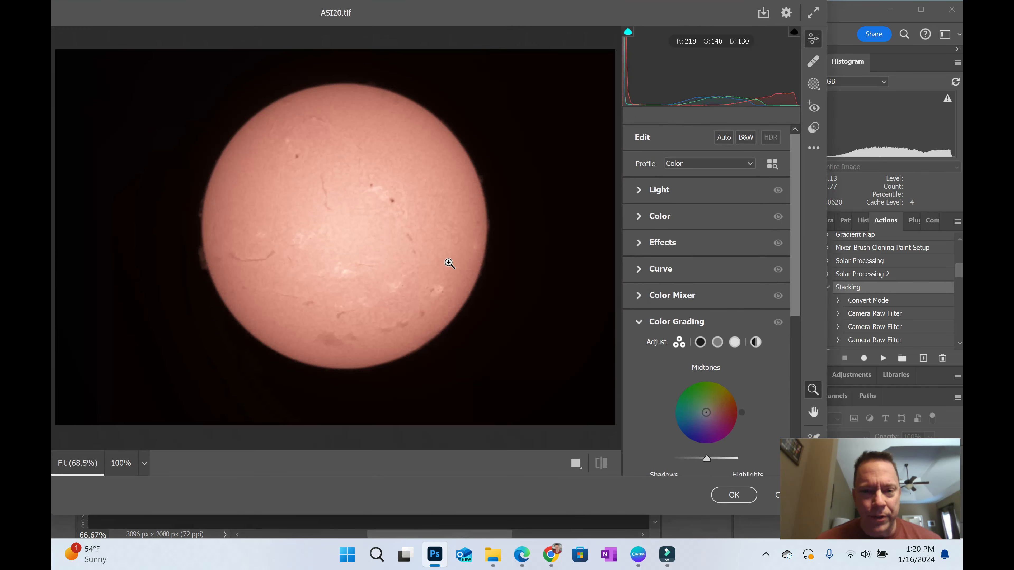
pyautogui.click(428, 214)
pyautogui.click(663, 242)
pyautogui.moveTo(707, 272); pyautogui.dragTo(738, 271)
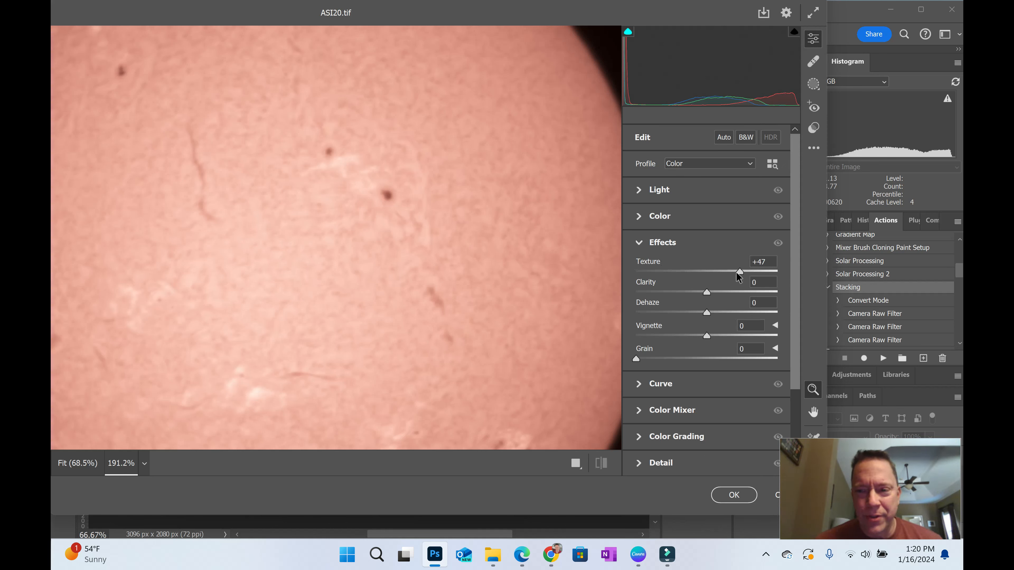
pyautogui.moveTo(707, 292); pyautogui.dragTo(737, 292)
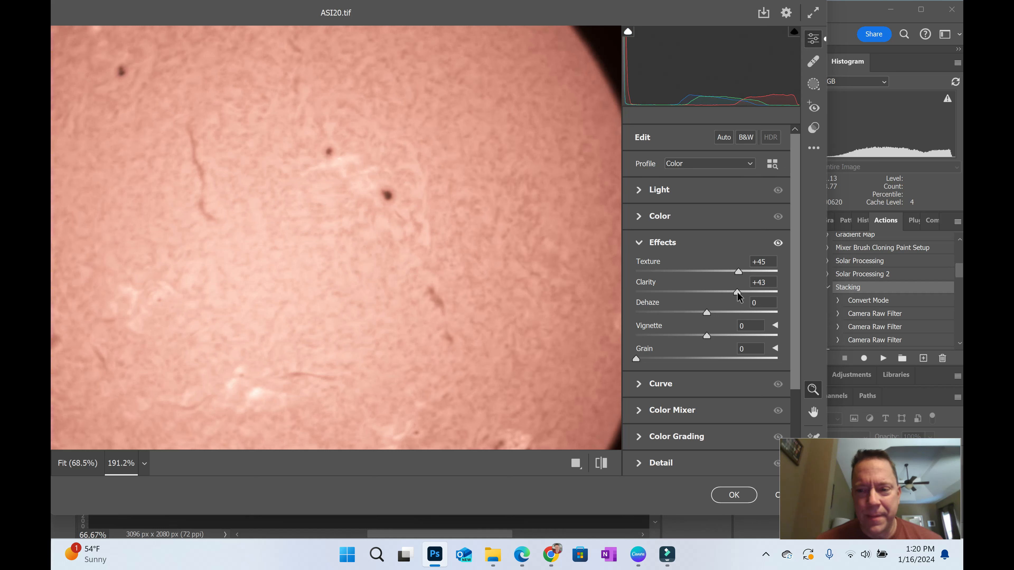
pyautogui.moveTo(740, 270); pyautogui.dragTo(736, 271)
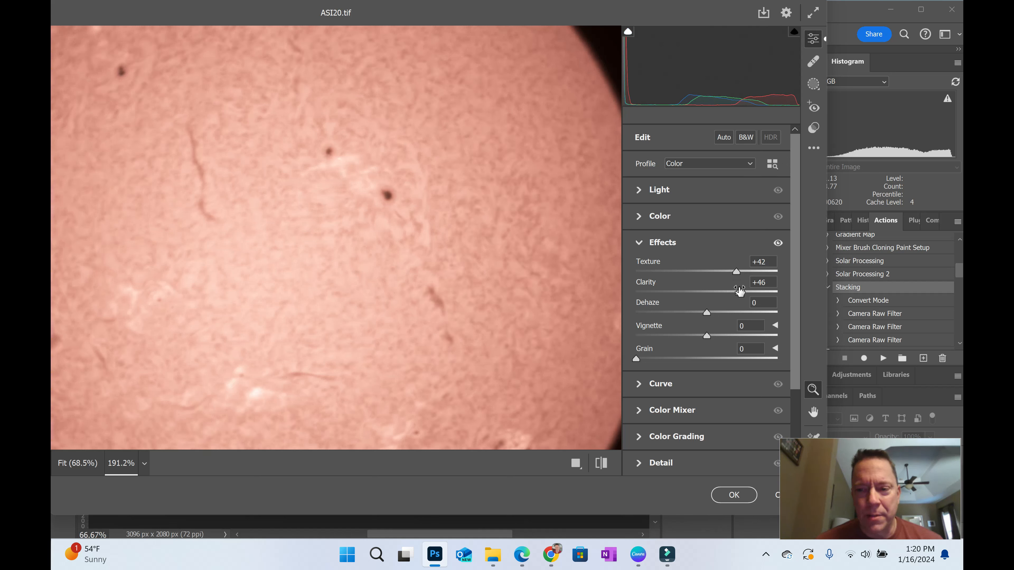
# Raise Sharpening to 150 for the ASI20.tif sun and apply the Camera Raw adjustments.
pyautogui.click(639, 464)
pyautogui.moveTo(636, 381); pyautogui.dragTo(792, 386)
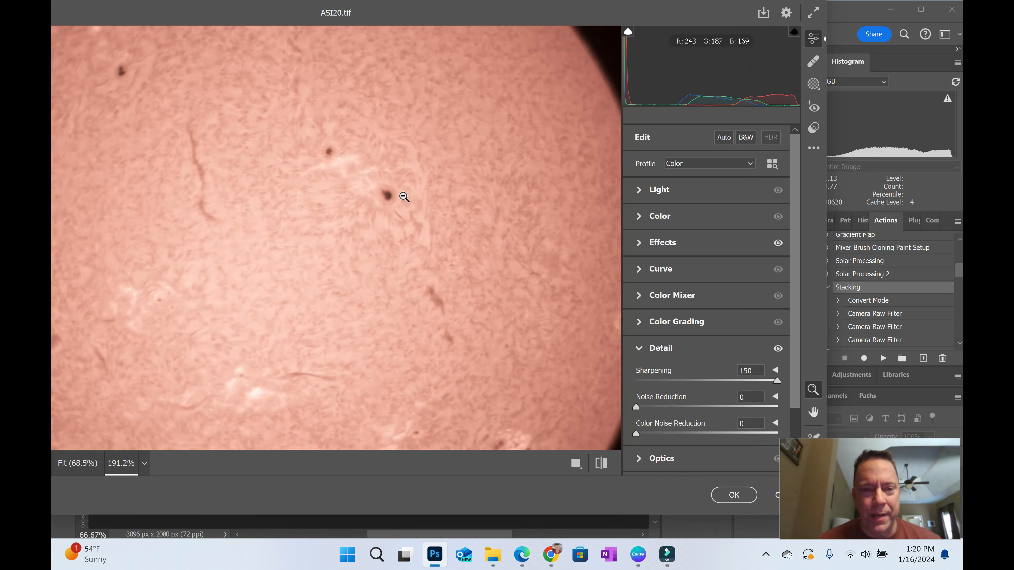
pyautogui.click(734, 494)
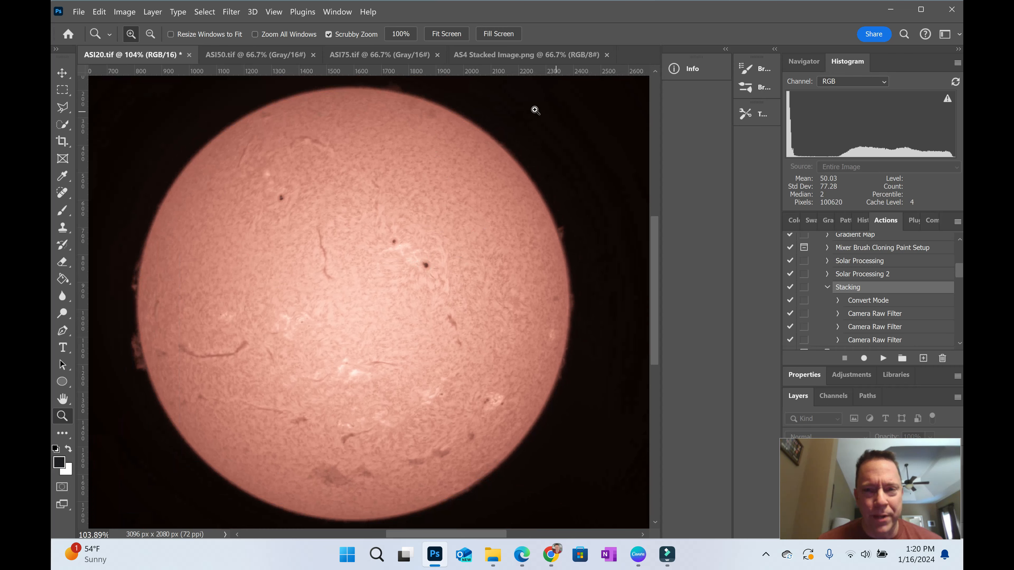
# In a new Camera Raw Filter on ASI20.tif, set Exposure -0.50, Contrast +15, Highlights -6, Shadows +28, Whites +3 and Blacks +18.
pyautogui.click(231, 12)
pyautogui.click(261, 98)
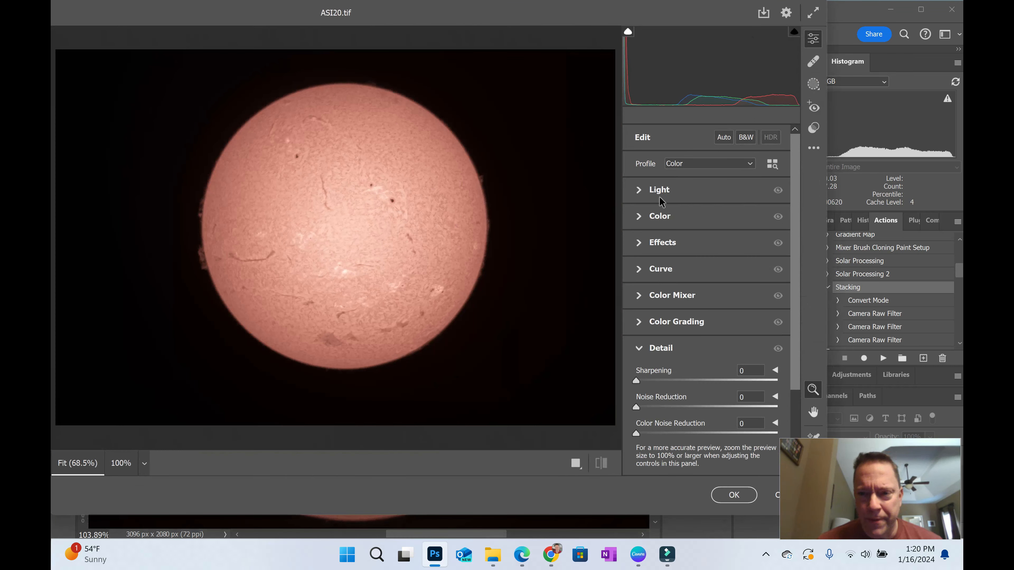
pyautogui.click(638, 190)
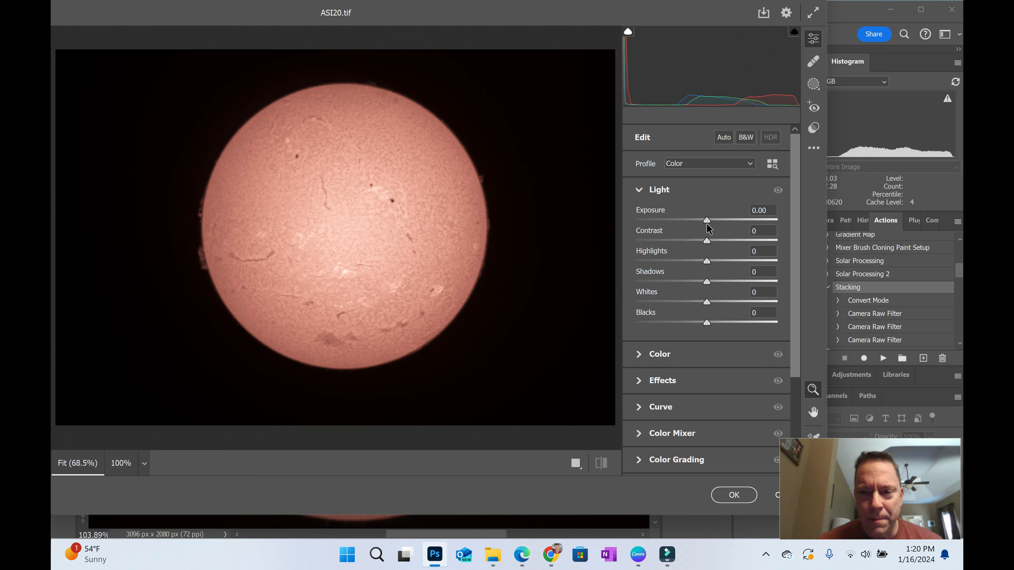
pyautogui.moveTo(707, 220); pyautogui.dragTo(717, 240)
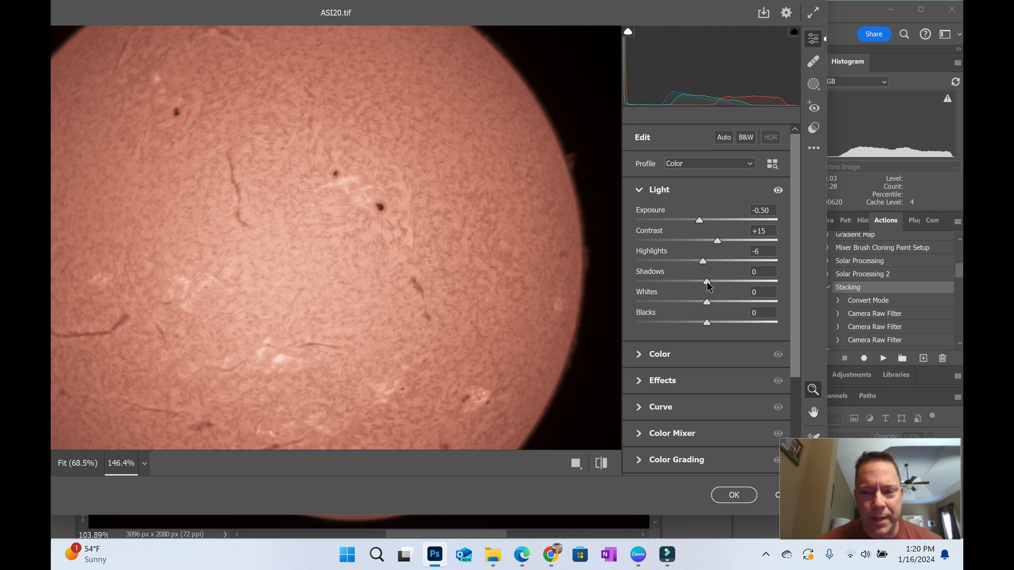
pyautogui.moveTo(707, 281); pyautogui.dragTo(725, 284)
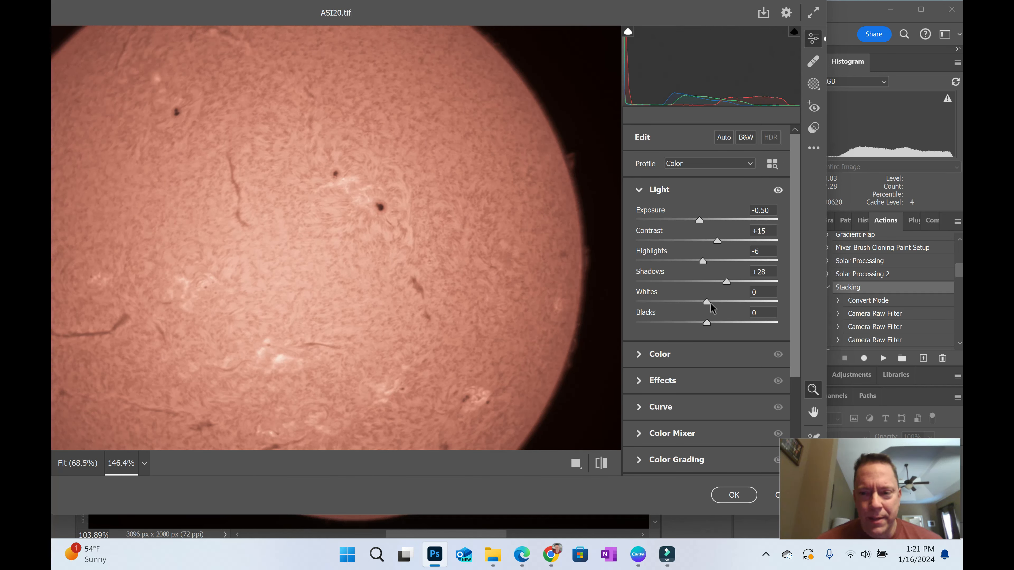
pyautogui.moveTo(707, 302); pyautogui.dragTo(731, 323)
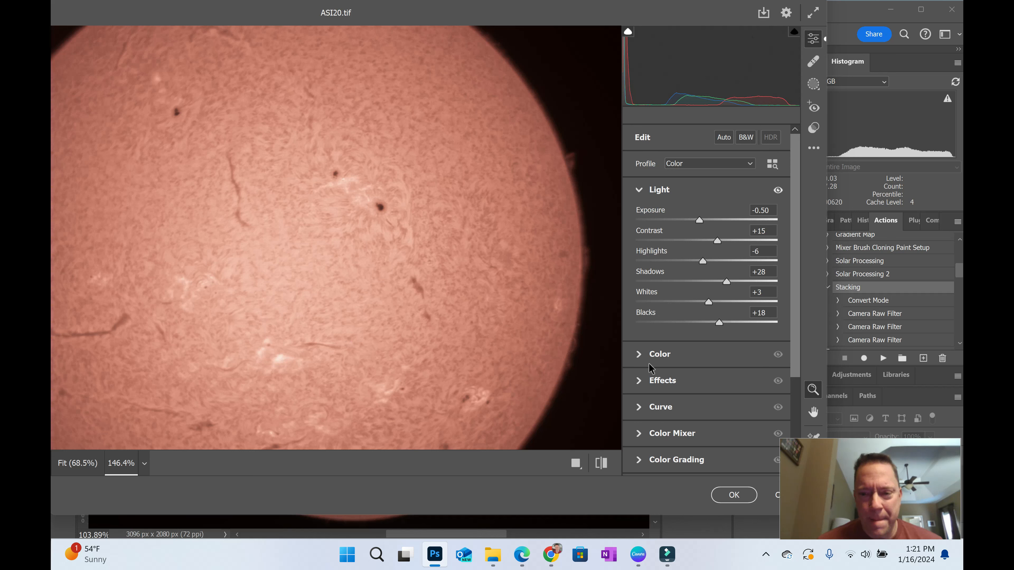
# Set Vibrance to +10 and Saturation to +14 for ASI20.tif and apply the Camera Raw adjustments.
pyautogui.click(637, 357)
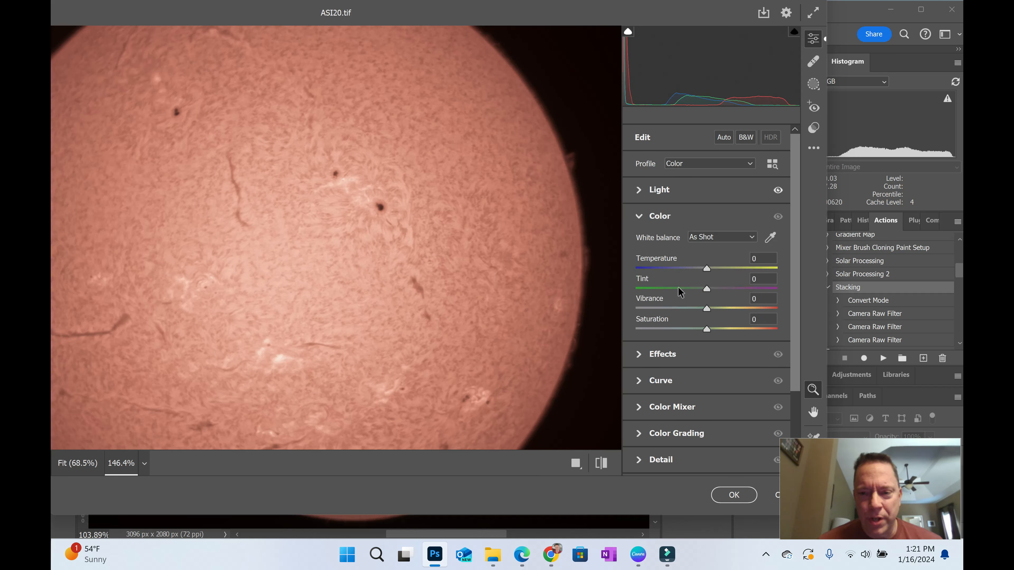
pyautogui.moveTo(707, 310); pyautogui.dragTo(716, 327)
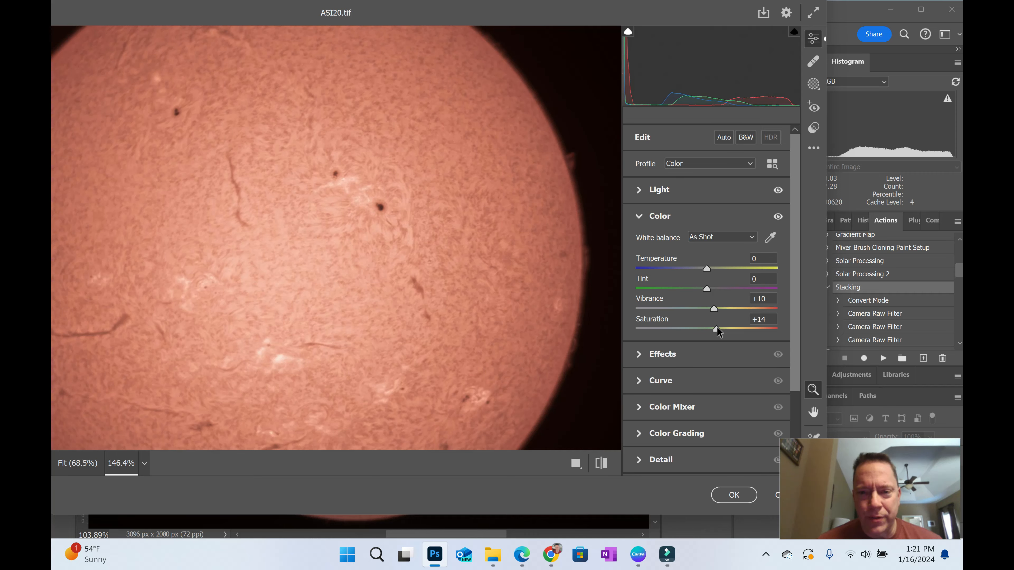
pyautogui.click(733, 495)
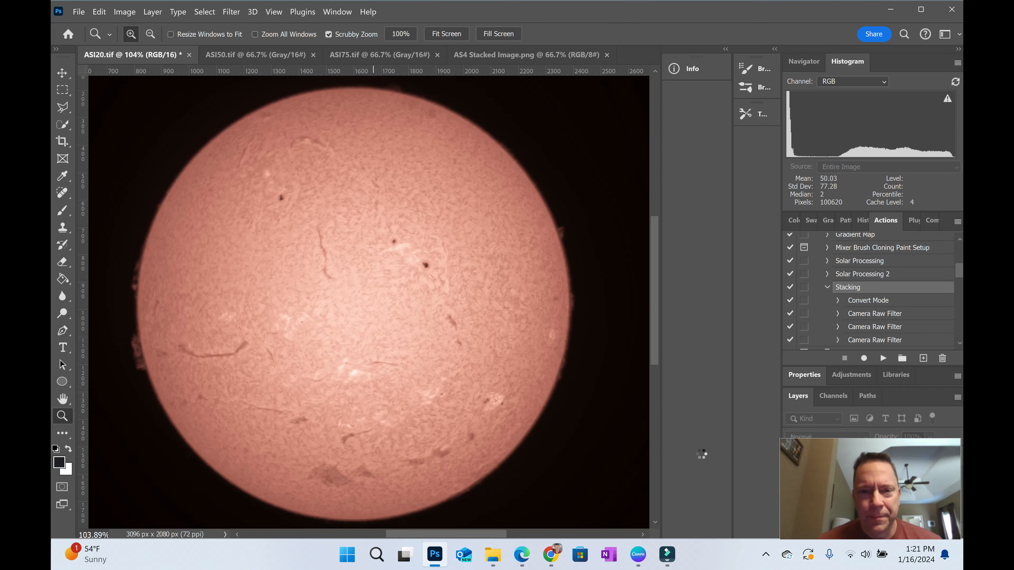
pyautogui.moveTo(352, 292)
pyautogui.mouseDown()
pyautogui.moveTo(366, 288)
pyautogui.moveTo(354, 294)
pyautogui.moveTo(350, 273)
pyautogui.mouseUp()
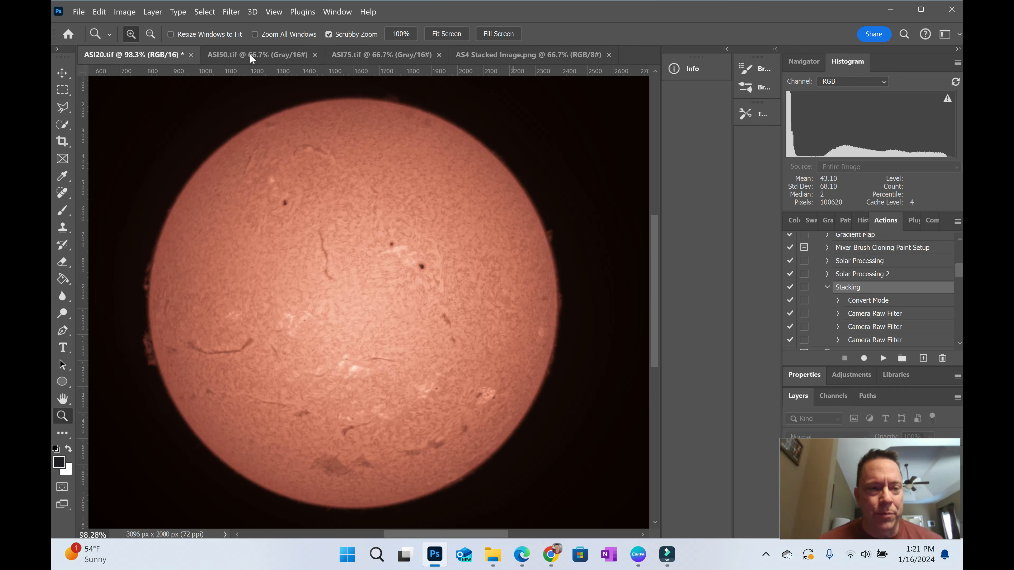
# Tint the sun in AS4 Stacked Image.png orange-red with a Camera Raw Filter using Global color grading at hue 24 and saturation 100.
pyautogui.click(502, 59)
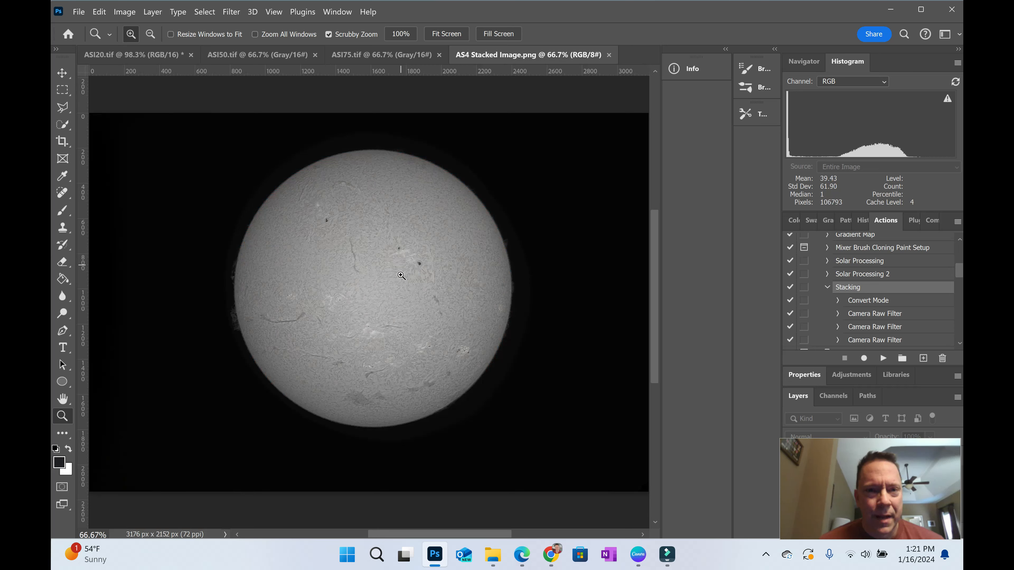
pyautogui.moveTo(389, 234)
pyautogui.mouseDown()
pyautogui.moveTo(370, 226)
pyautogui.moveTo(384, 225)
pyautogui.mouseUp()
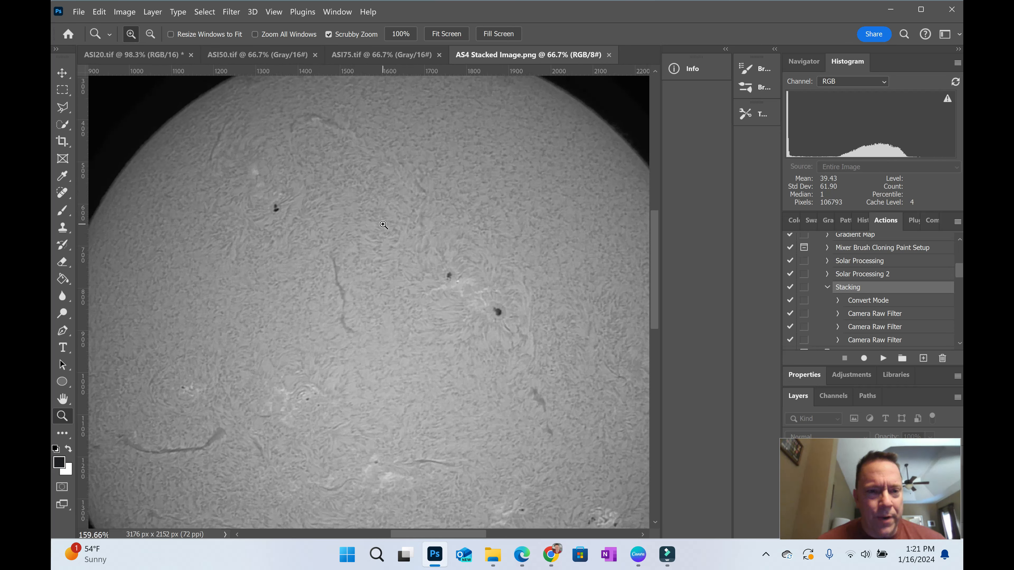
pyautogui.click(231, 12)
pyautogui.click(326, 97)
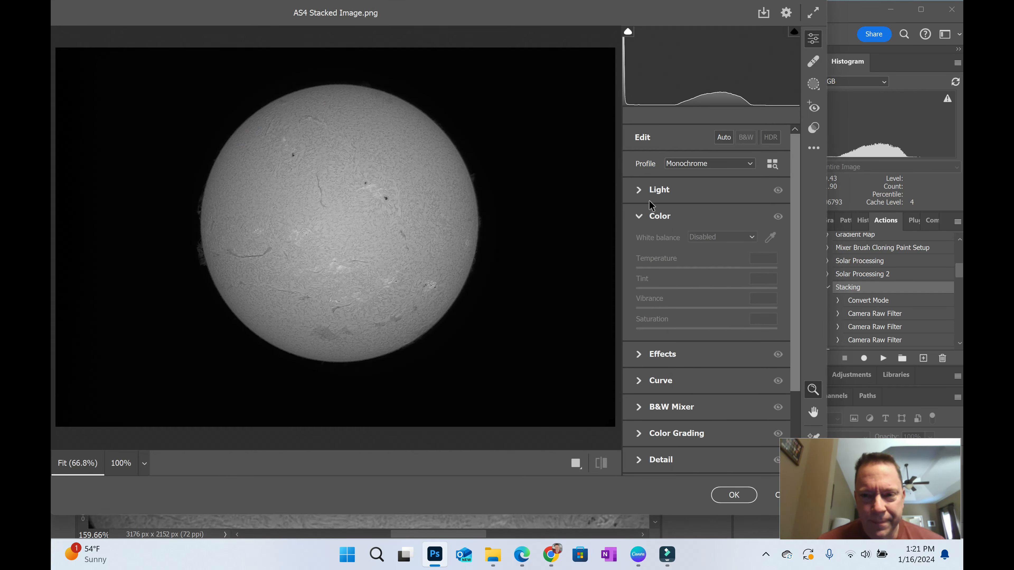
pyautogui.click(635, 194)
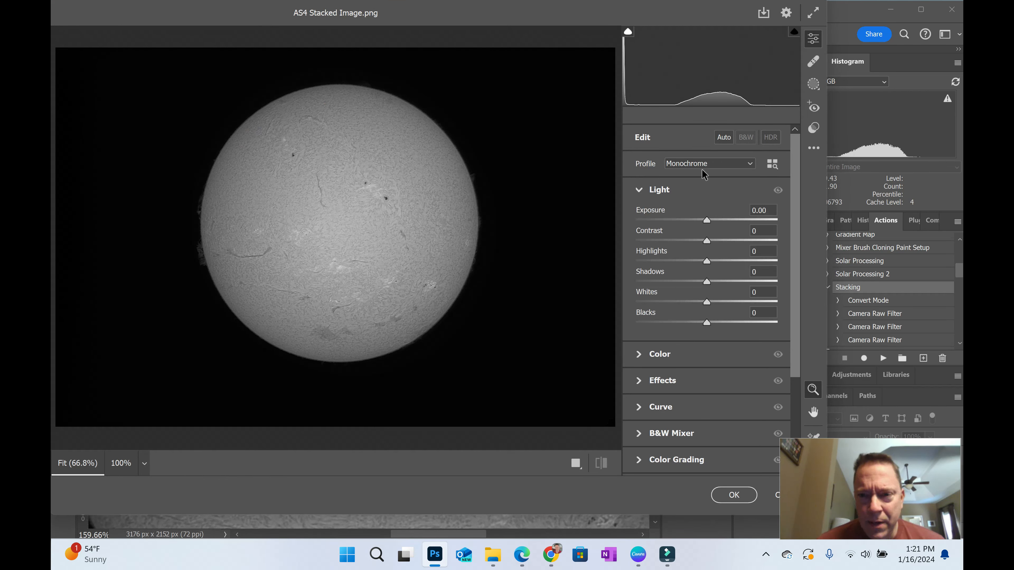
pyautogui.click(640, 354)
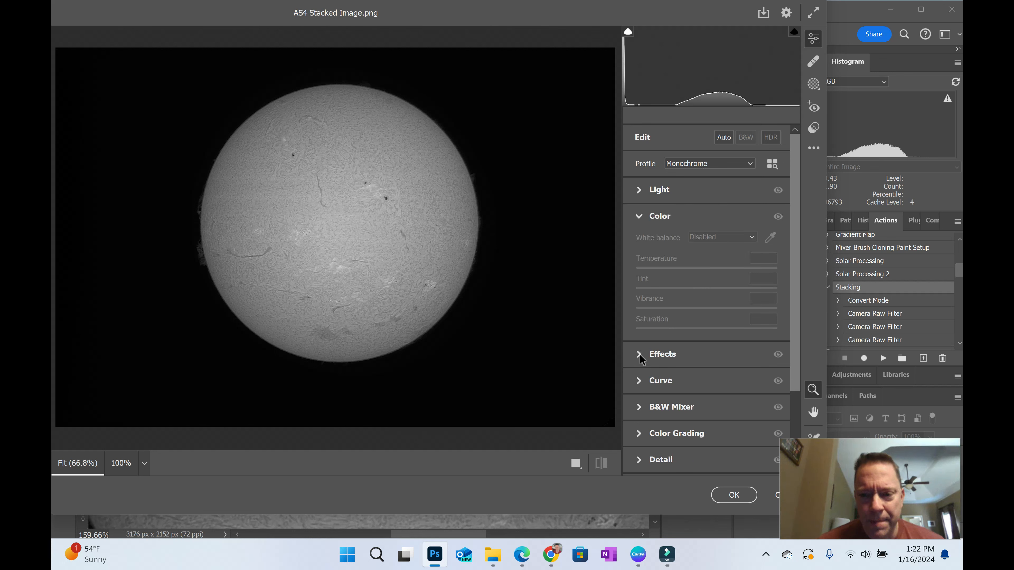
pyautogui.click(636, 439)
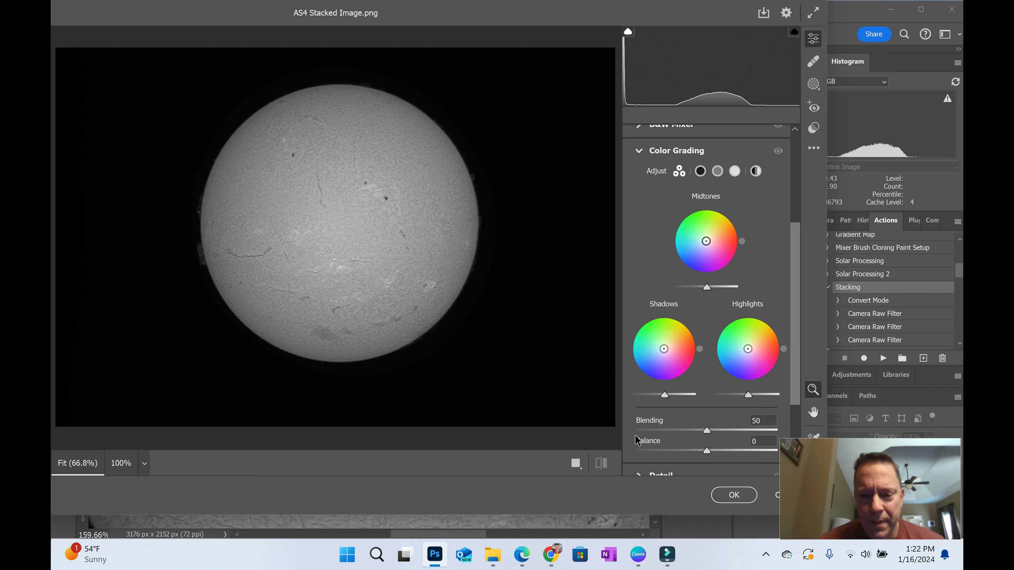
pyautogui.click(756, 171)
pyautogui.moveTo(706, 269); pyautogui.dragTo(756, 250)
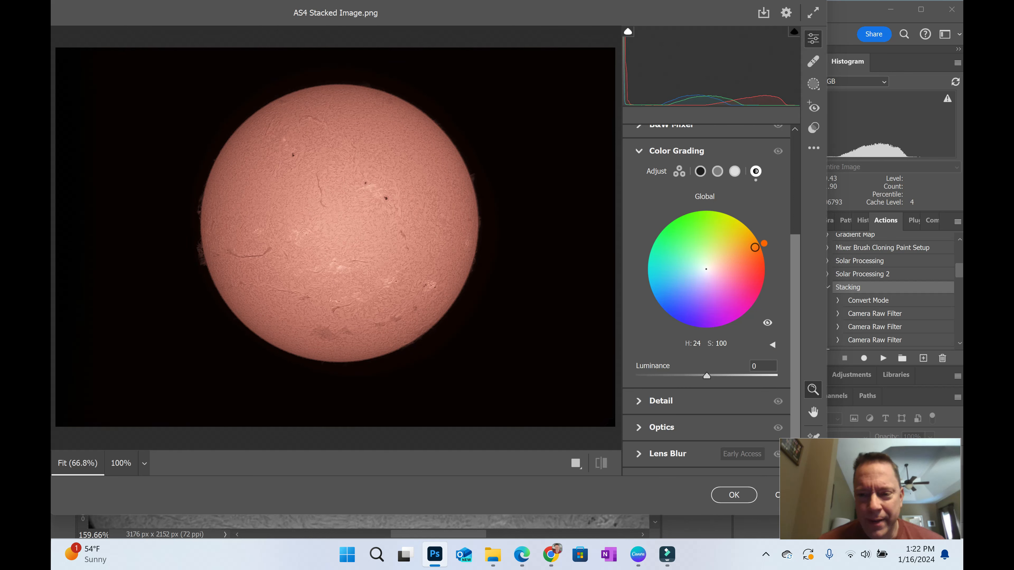
pyautogui.click(735, 495)
pyautogui.scroll(-3, 429, 219)
pyautogui.scroll(2, 429, 220)
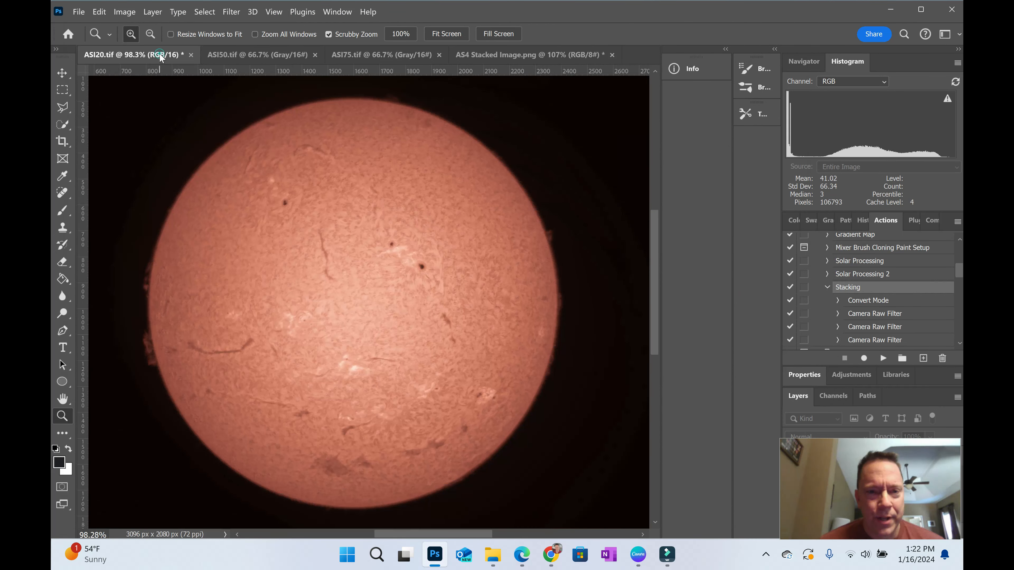
# Return to the tinted AS4 Stacked Image.png and start applying another filter to it.
pyautogui.click(509, 56)
pyautogui.click(231, 11)
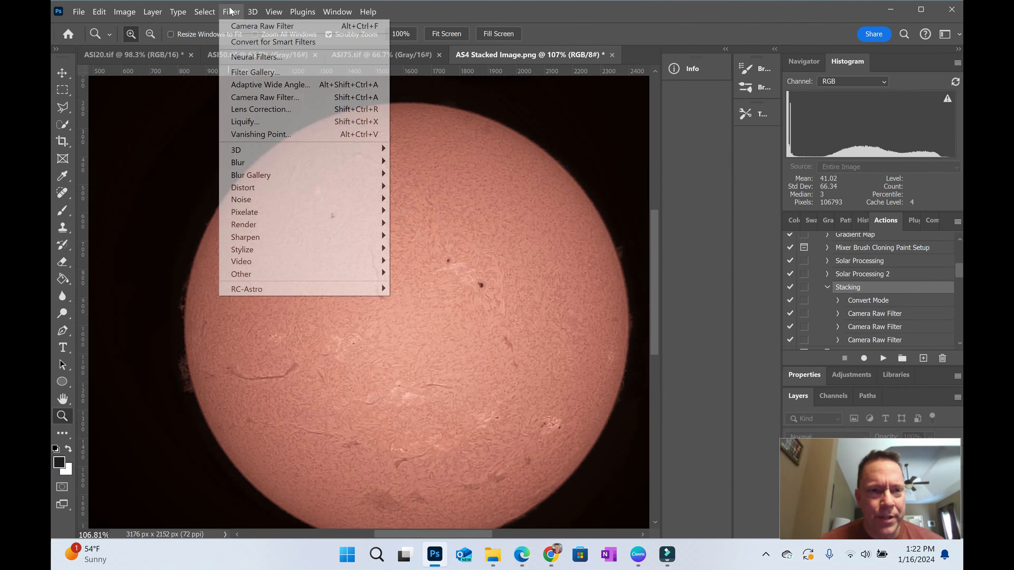